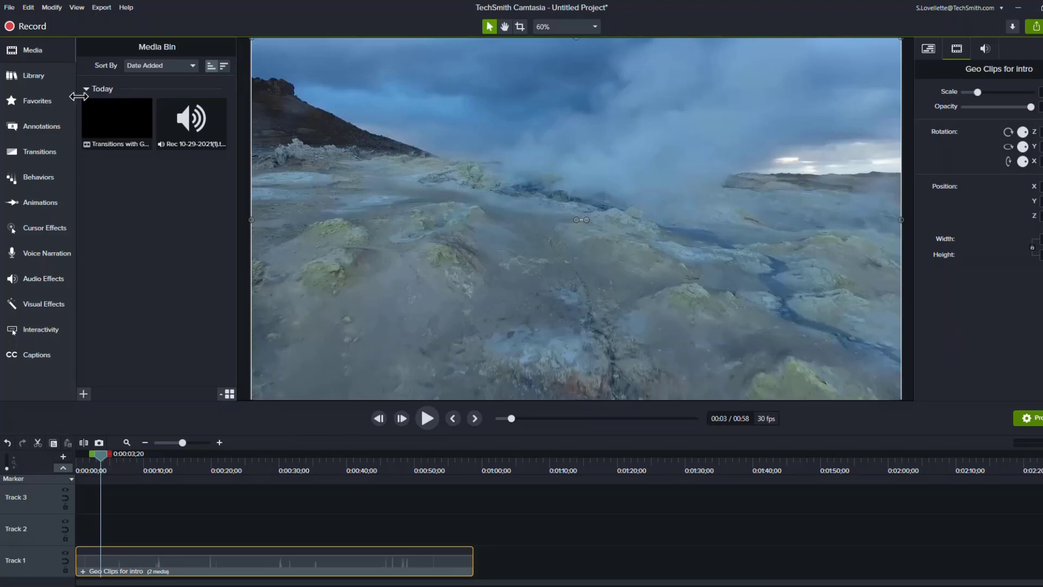
- Create a new, empty asset library named 'Chunks' from the Library dropdown
click(29, 79)
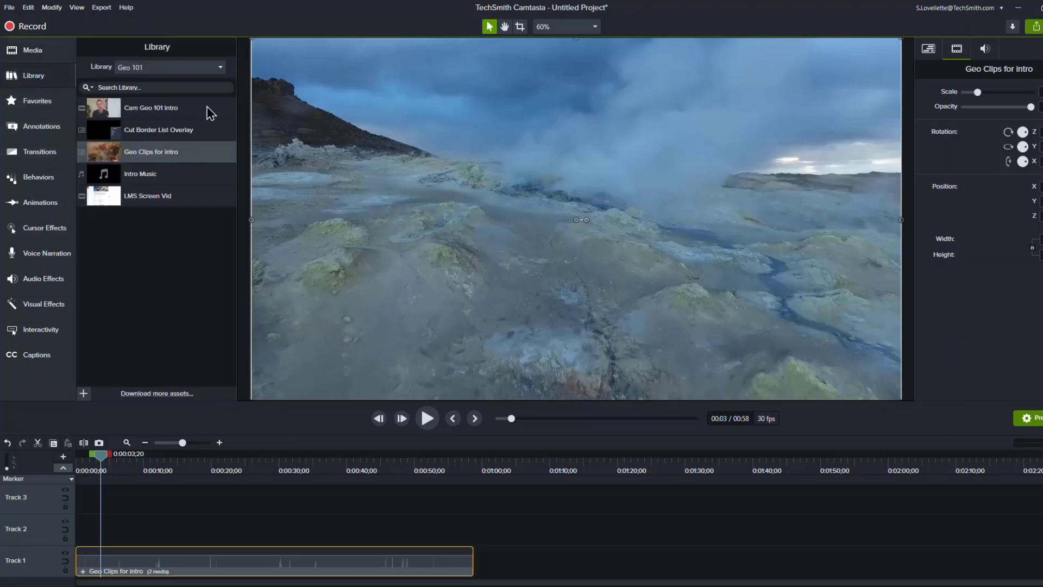
click(220, 67)
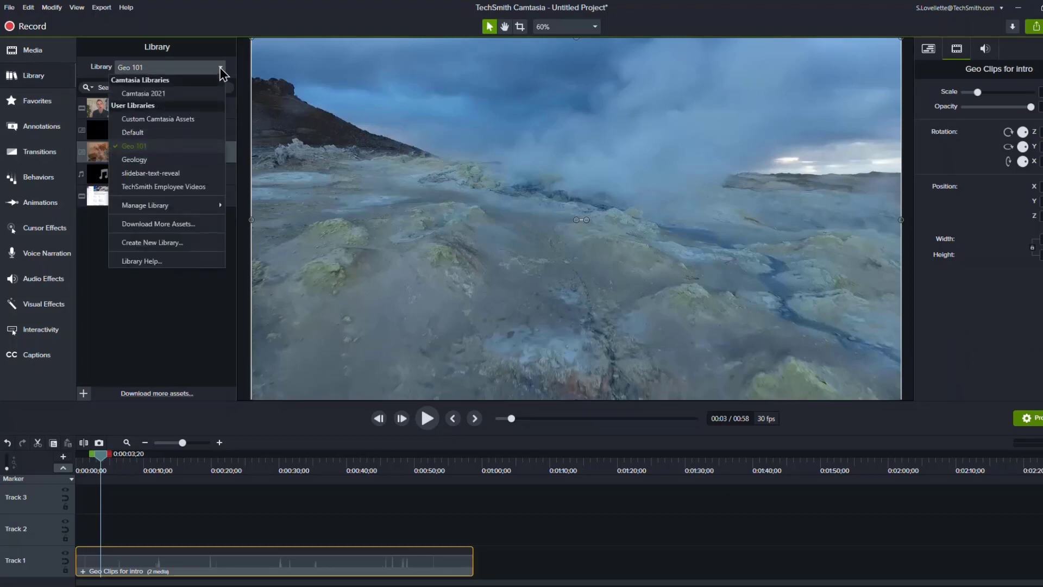
click(168, 243)
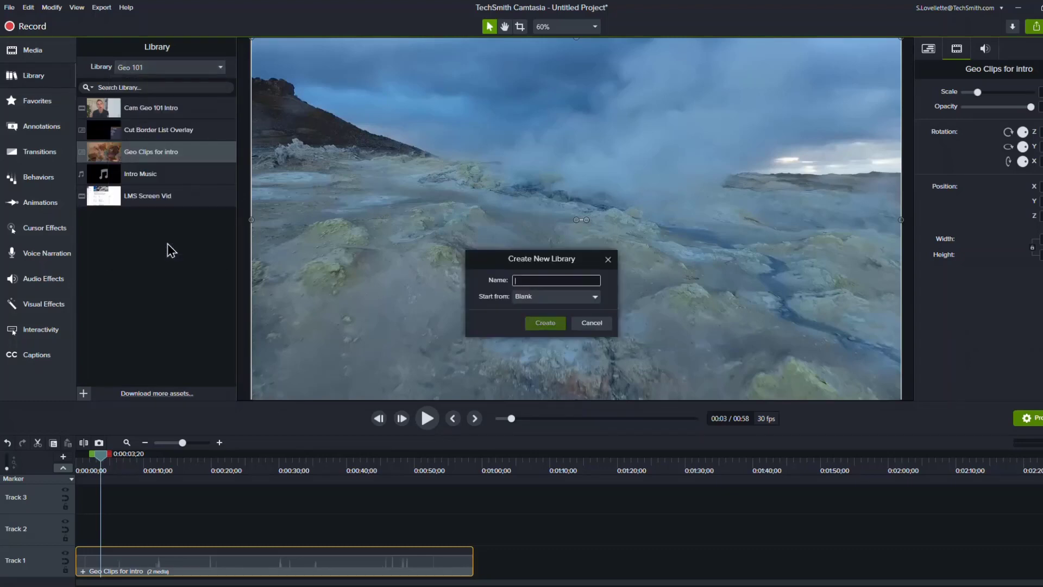
text(Chunks)
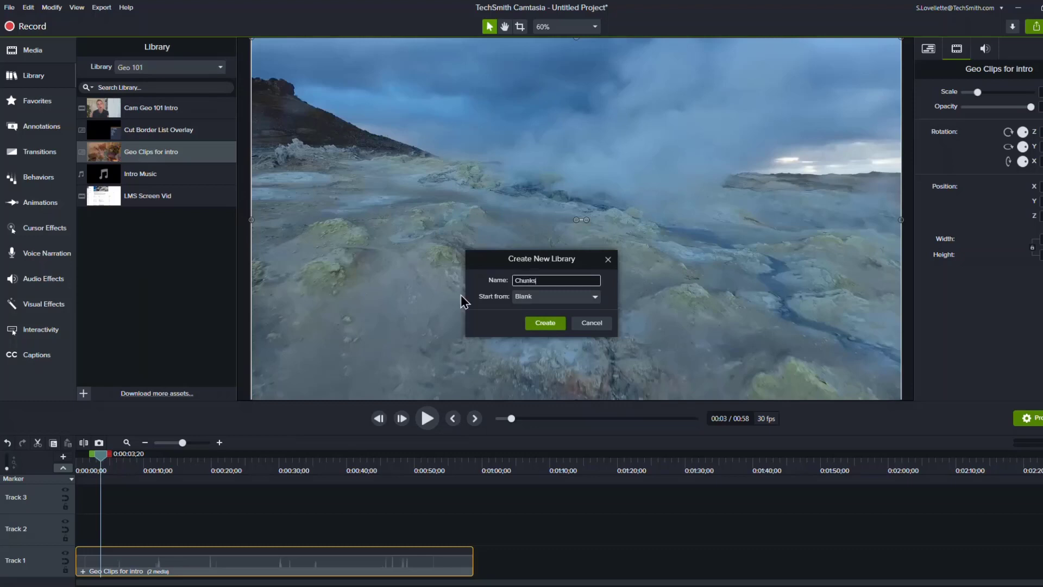
click(545, 322)
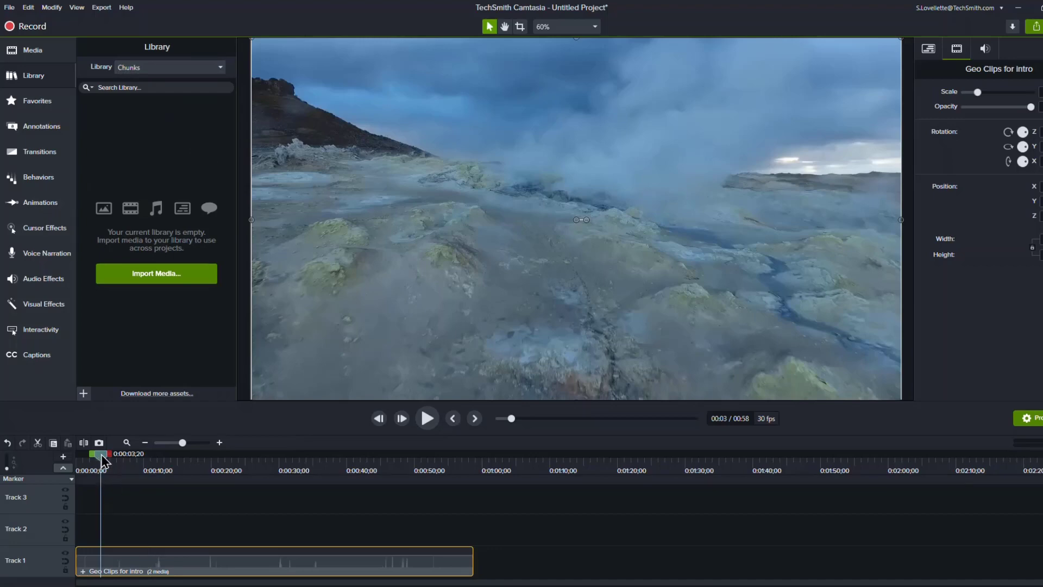
- Add the 0:03–0:08 timeline selection to the Chunks library as 'Part 1'
drag(101, 455, 144, 455)
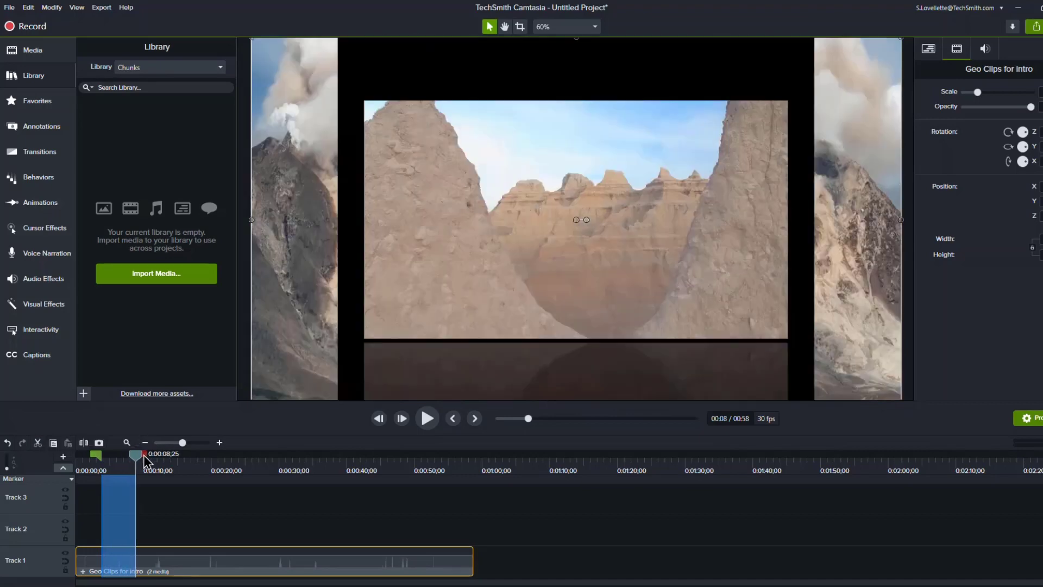
right_click(119, 526)
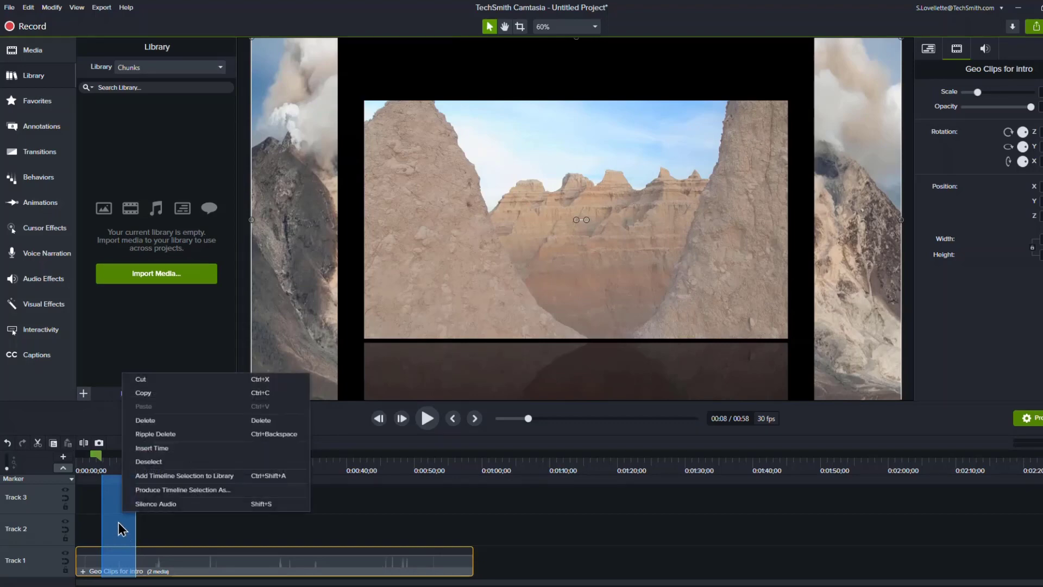
click(157, 478)
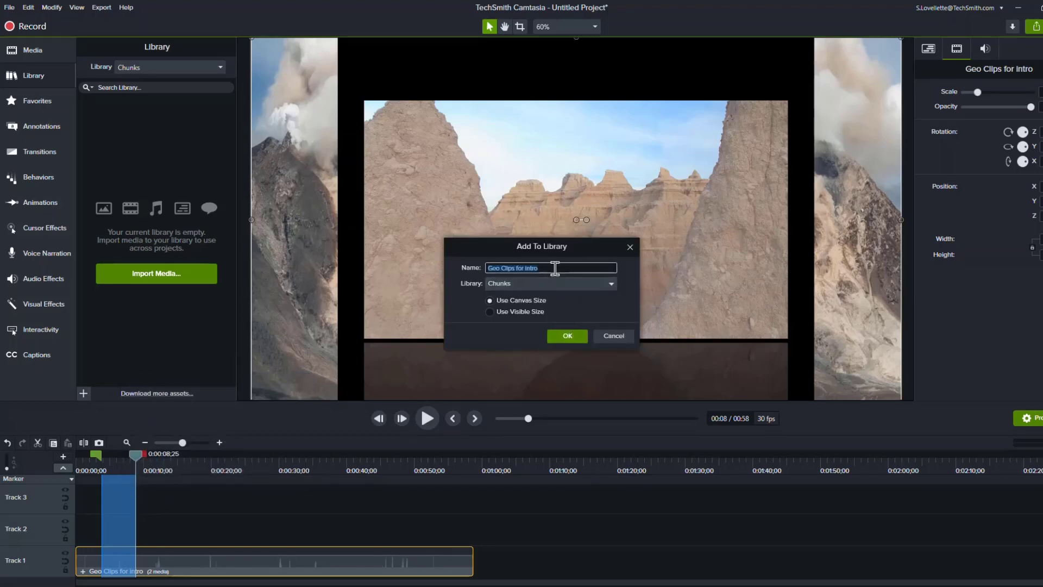
text(Part)
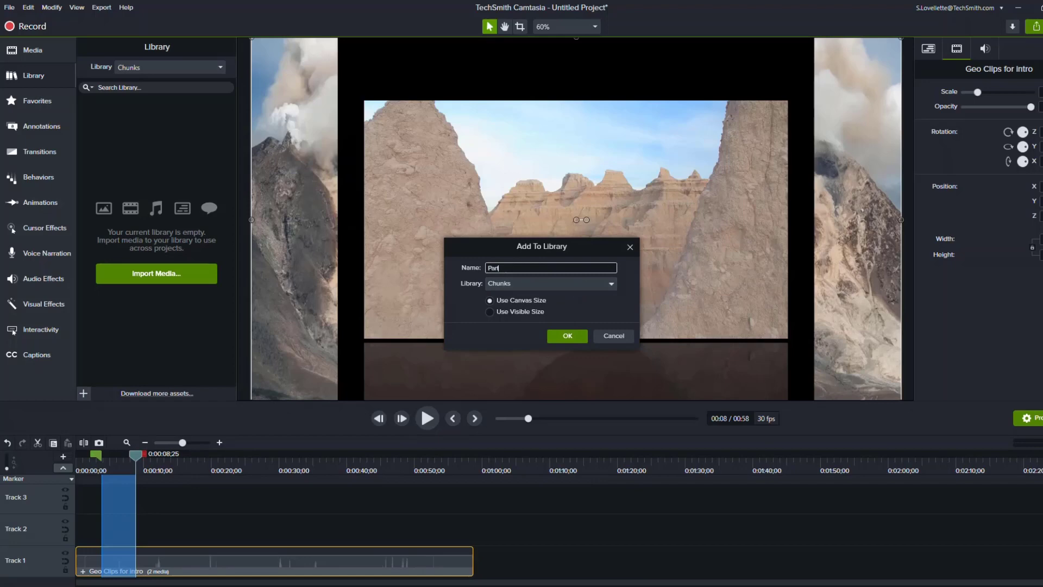
text( 1)
click(562, 337)
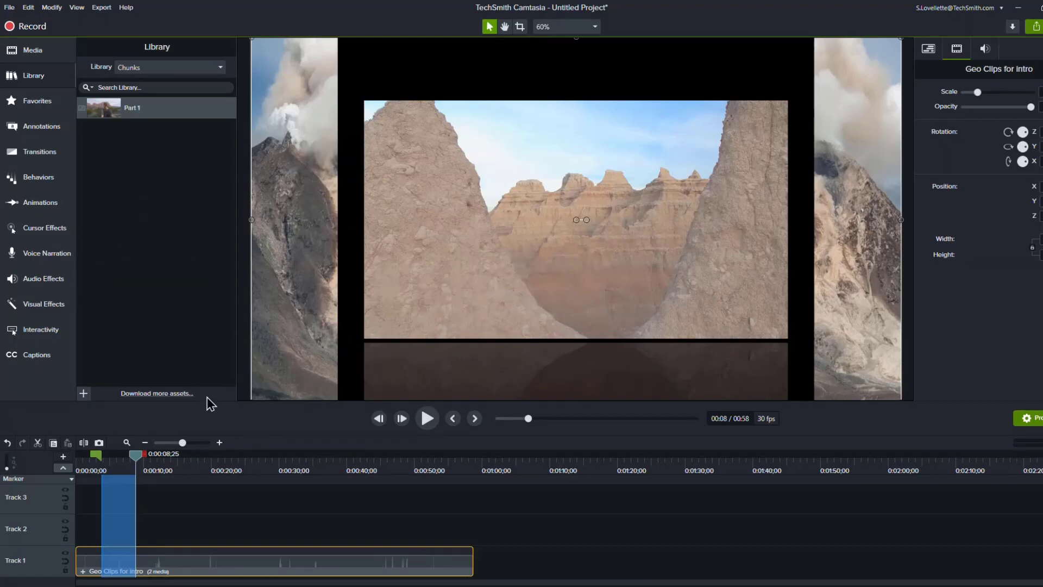
- Add the 0:19–0:24 timeline selection to the Chunks library as 'Part 2'
drag(142, 454, 251, 459)
right_click(220, 510)
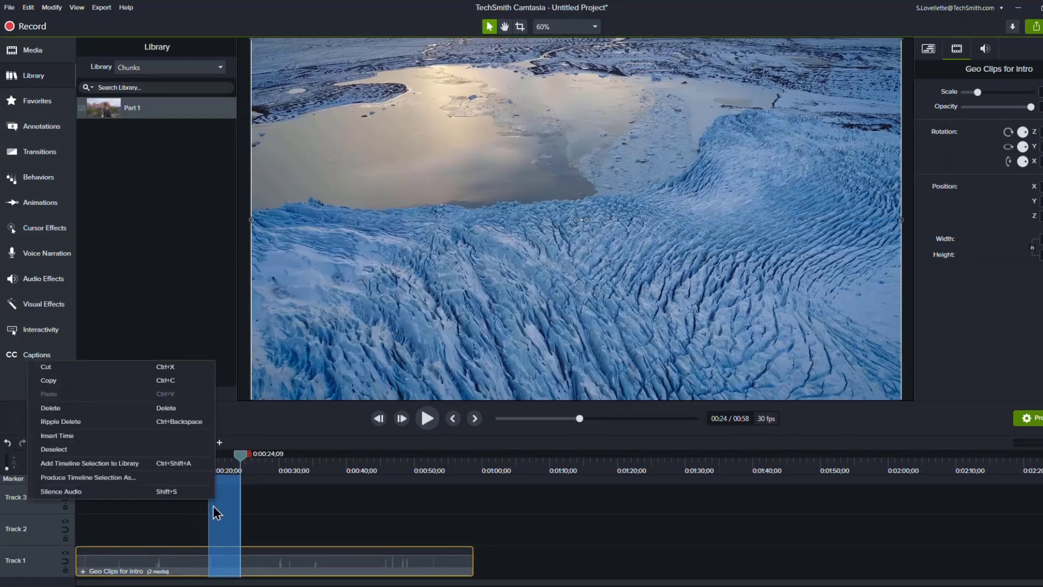
click(152, 463)
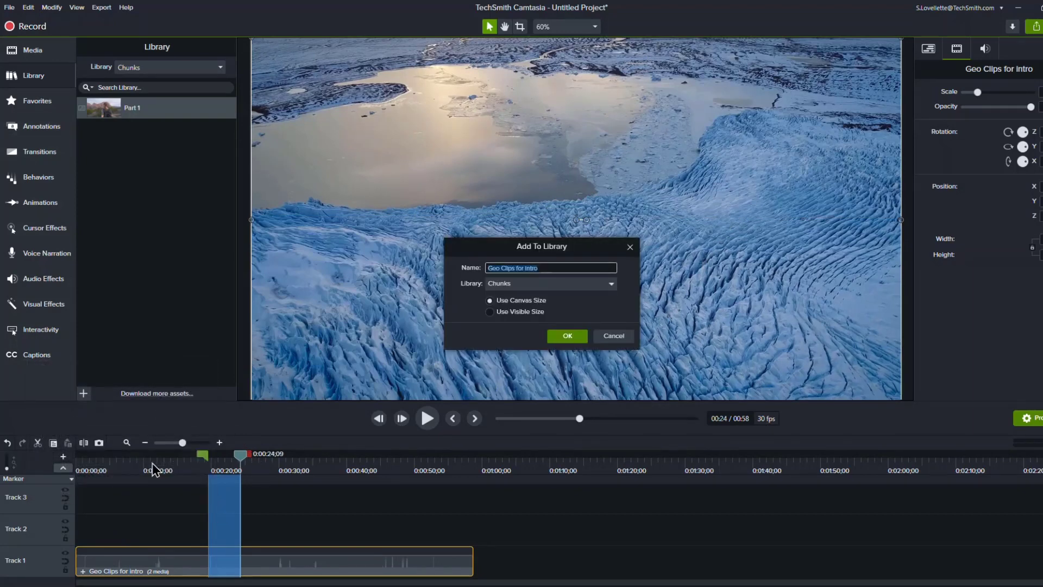
text(Part 2)
click(560, 337)
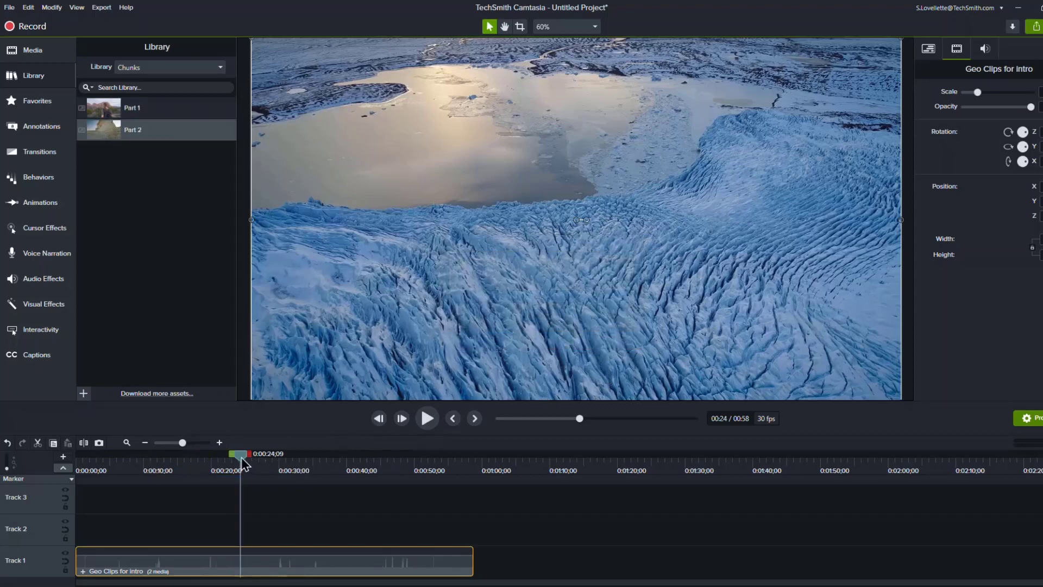
- Add the roughly 0:36–0:45 selection to Chunks as 'Part 3' using Ctrl+Shift+A
click(321, 462)
drag(329, 454, 391, 453)
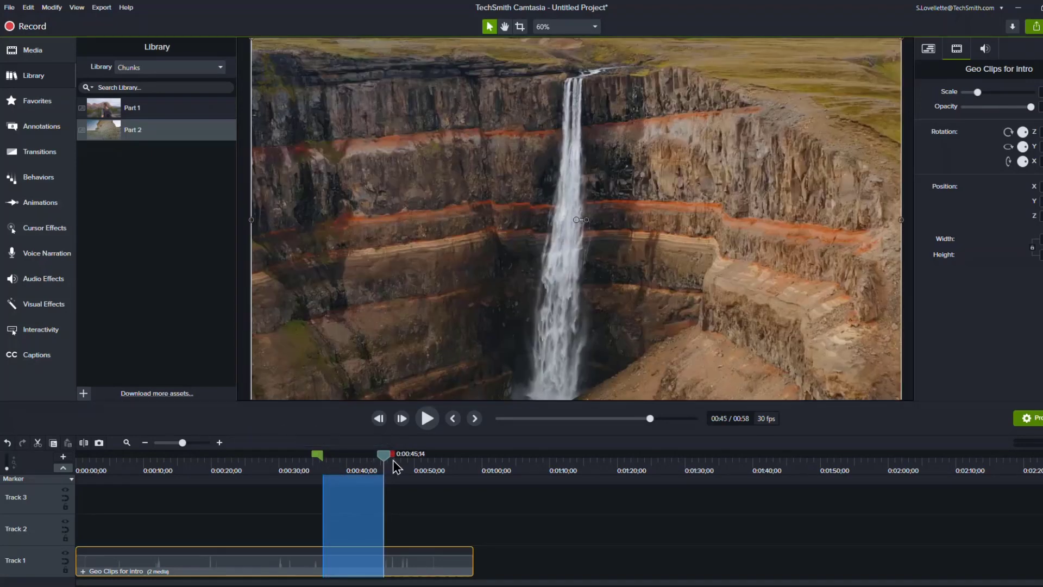
right_click(355, 506)
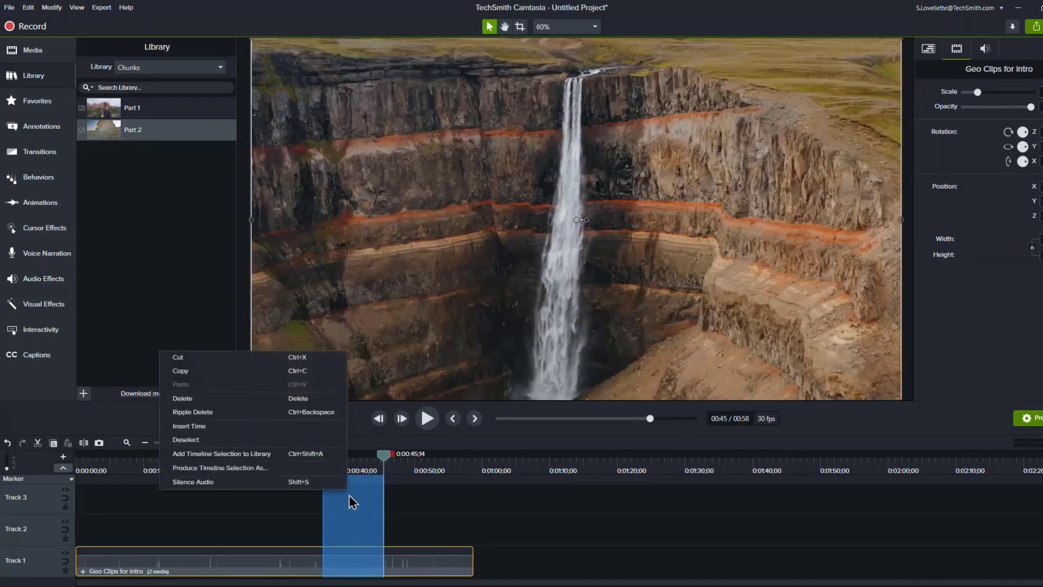
click(396, 527)
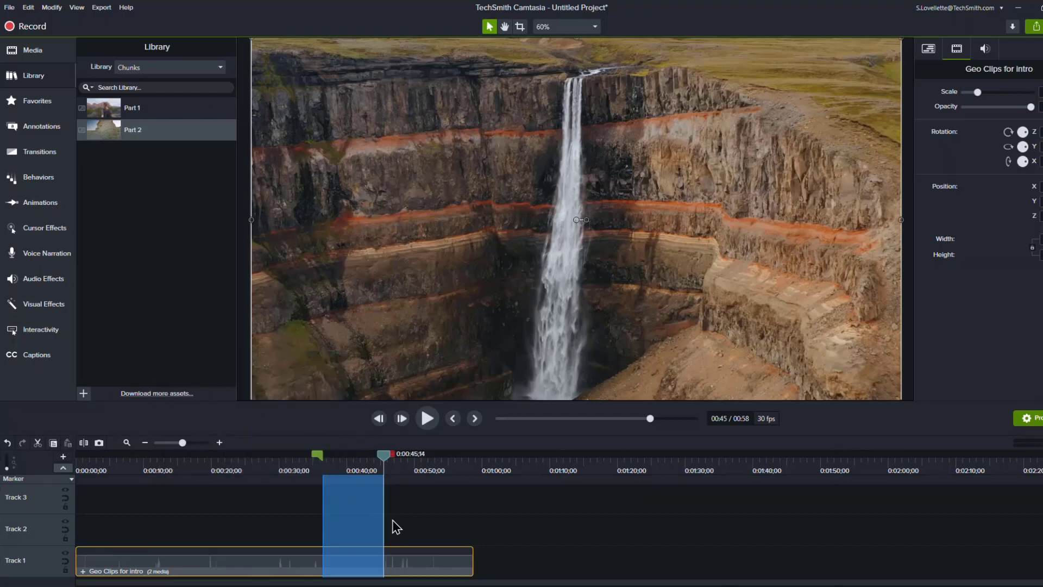
key(ctrl+shift+a)
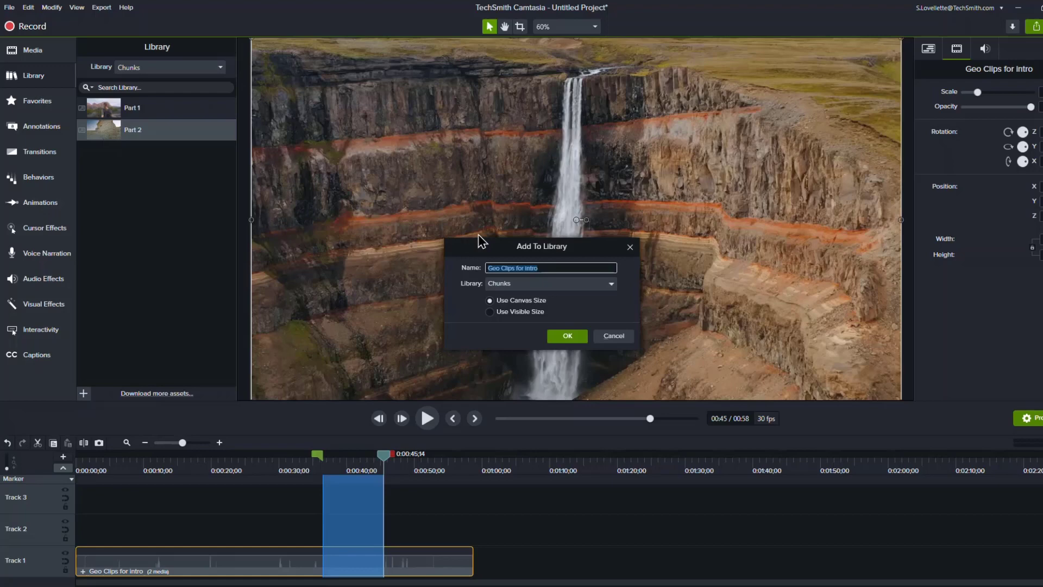
text(Part 3)
click(549, 338)
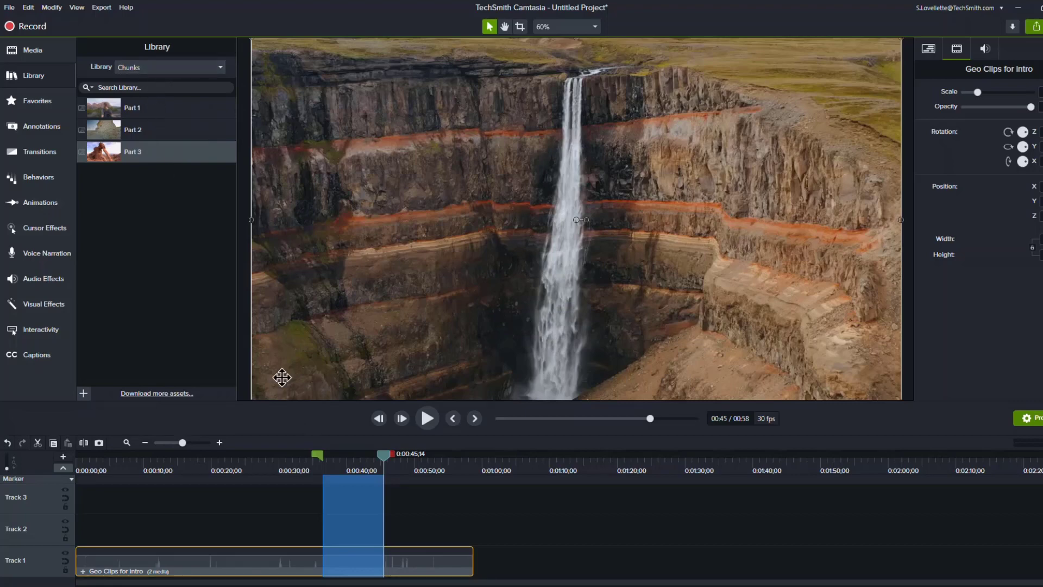
- Delete the Geo Clips for intro group and place Part 1 from the library on Track 1
click(385, 454)
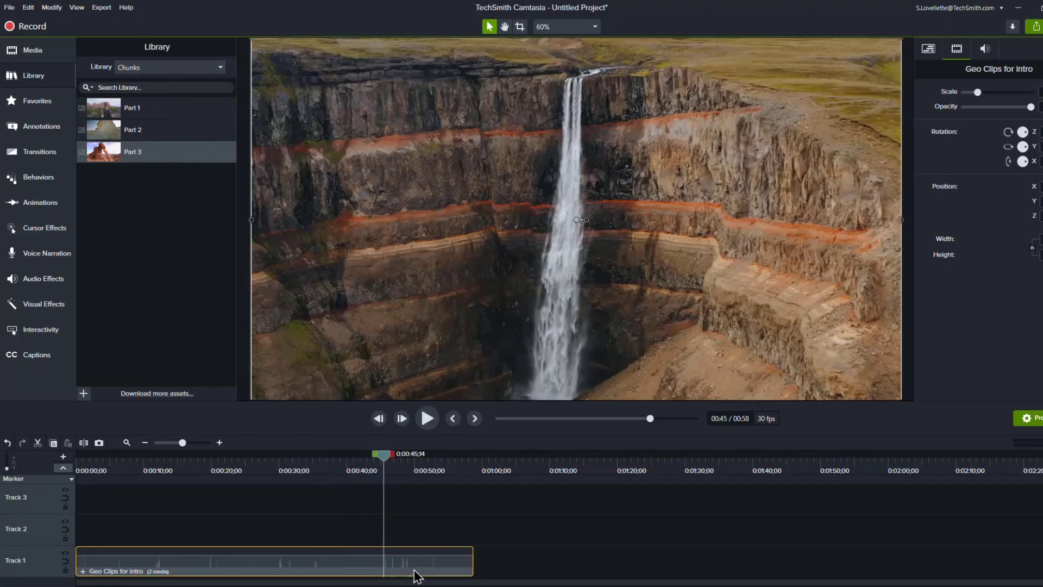
key(Delete)
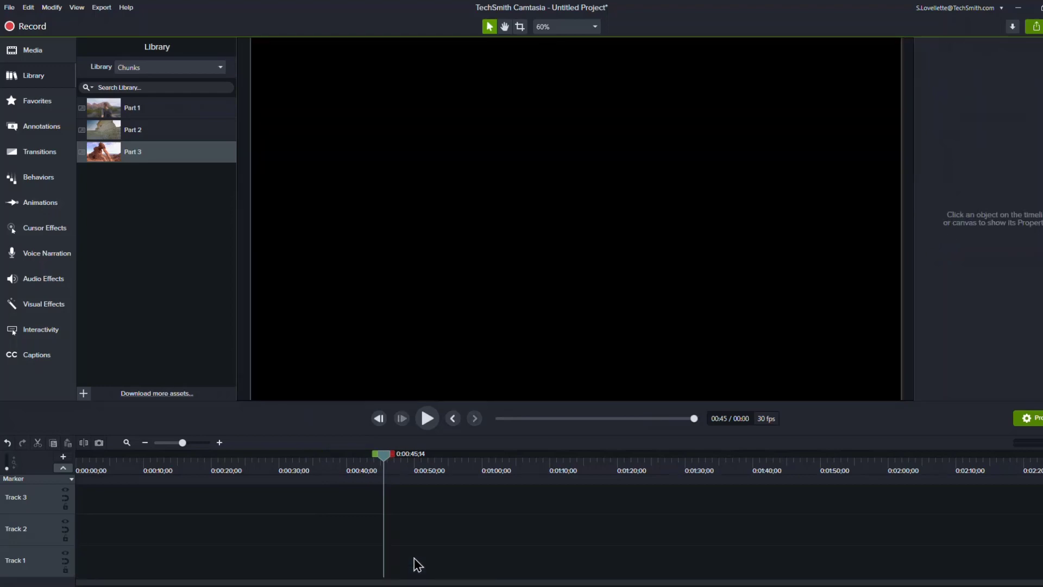
drag(131, 109, 134, 565)
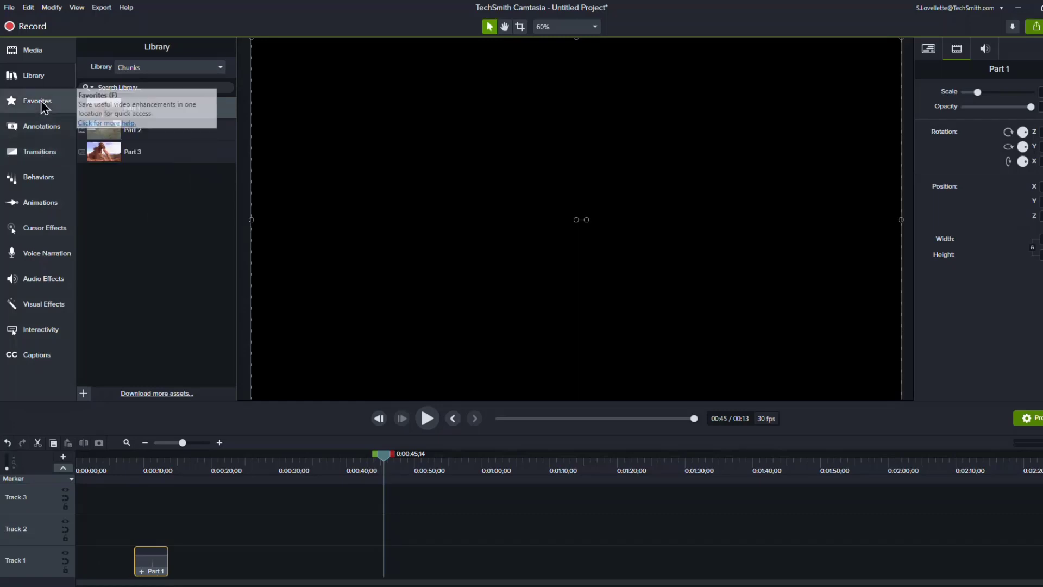
- Switch the library to Camtasia 2021 and expand its Intros folder of templates
click(220, 68)
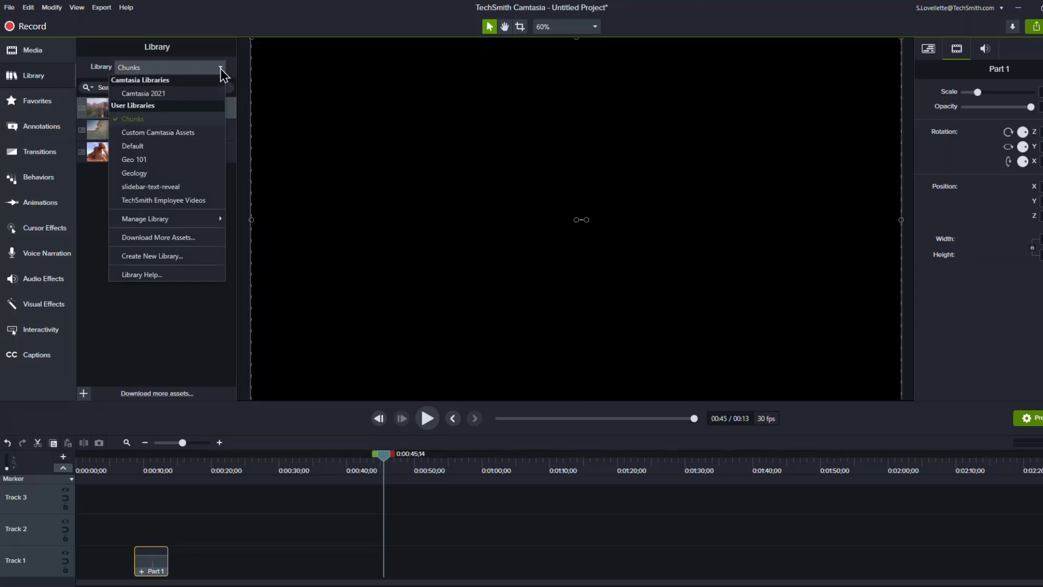
click(143, 145)
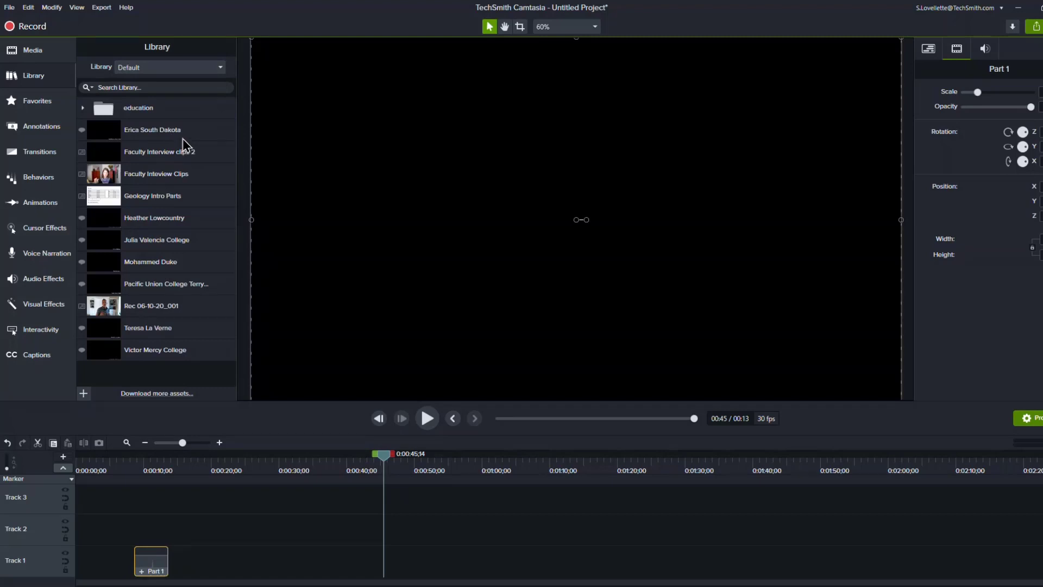
click(221, 67)
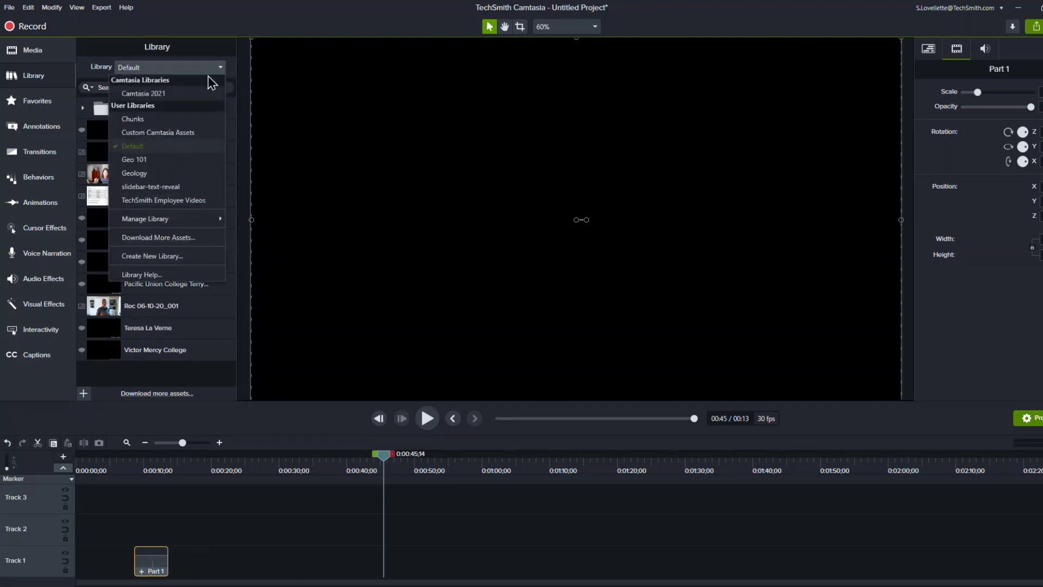
click(161, 94)
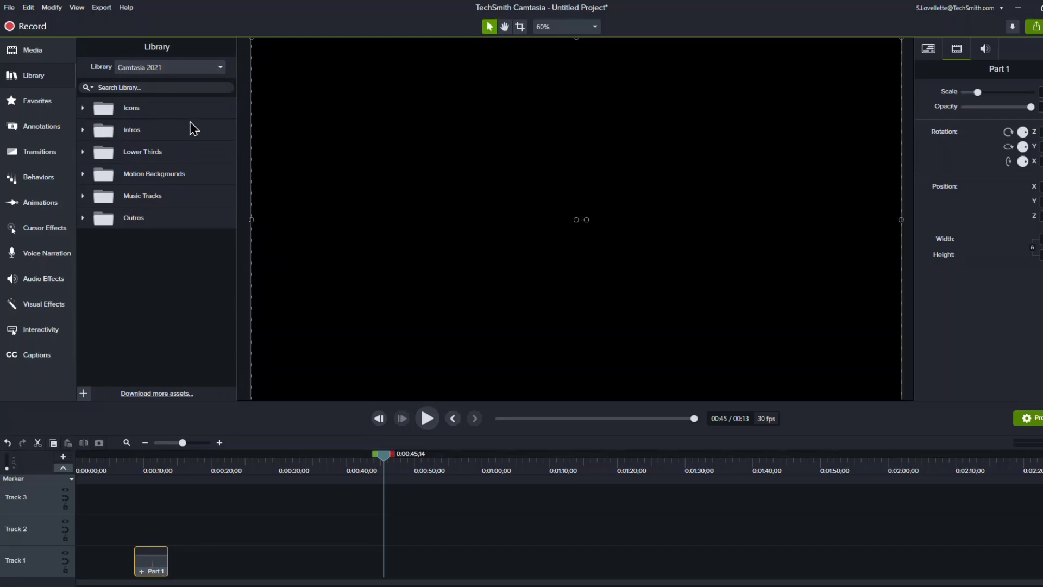
click(125, 130)
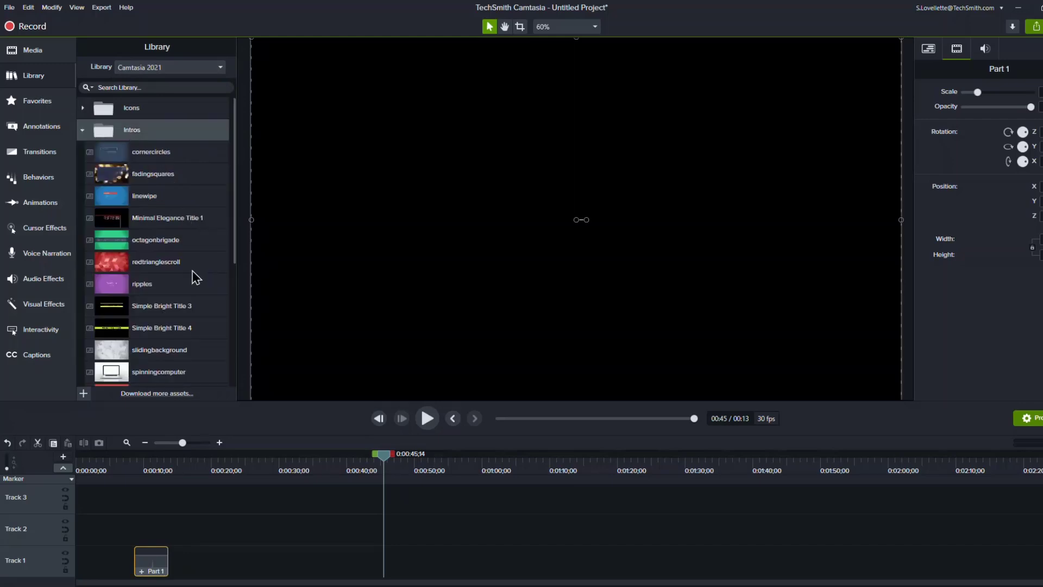
- Place the octagonbrigade intro at the start of Track 1, butt Part 1 against it, and rewind
drag(152, 240, 78, 551)
drag(159, 569, 184, 569)
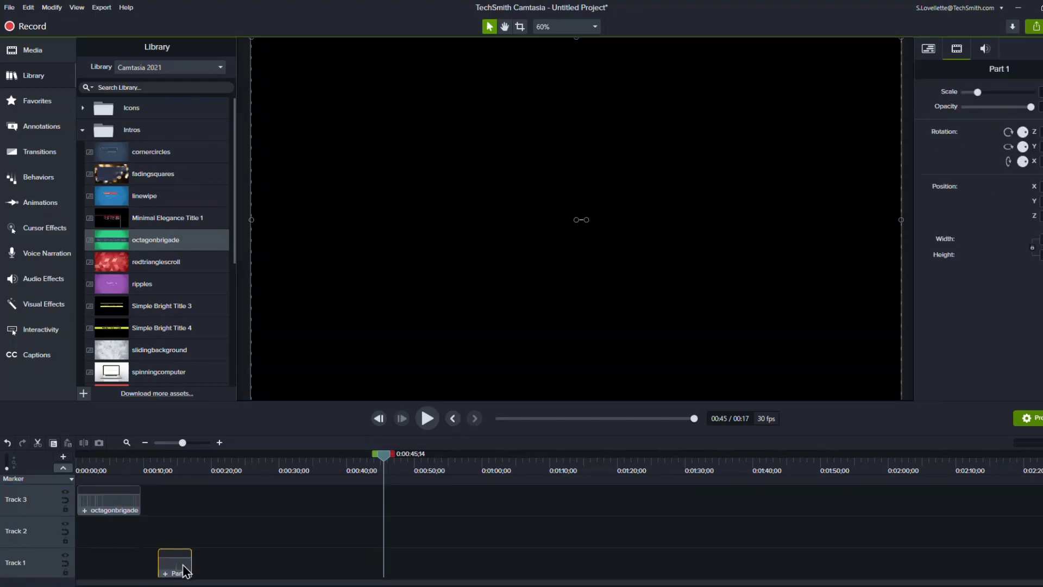
drag(109, 498, 109, 580)
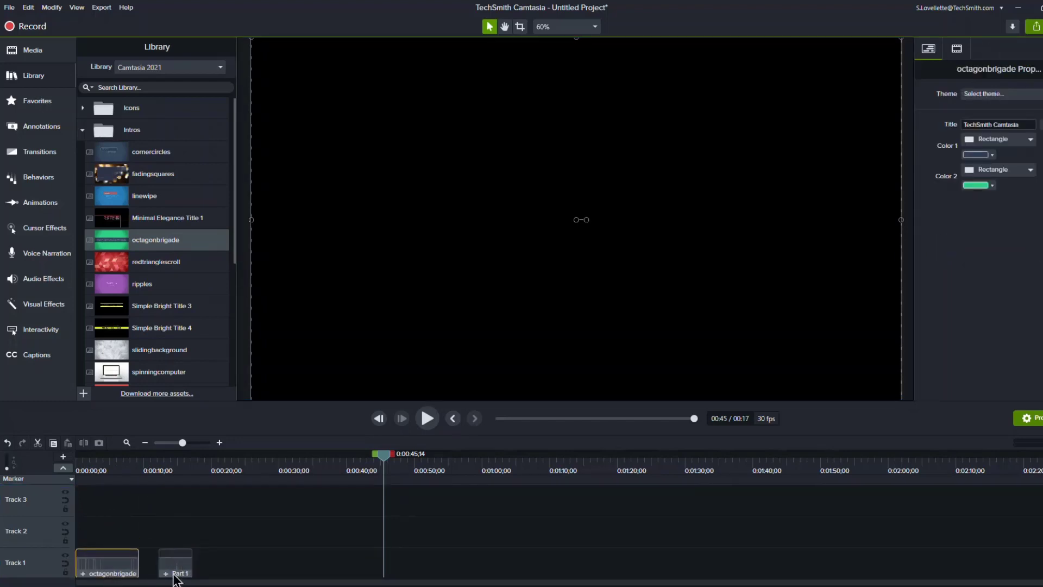
drag(175, 569, 157, 566)
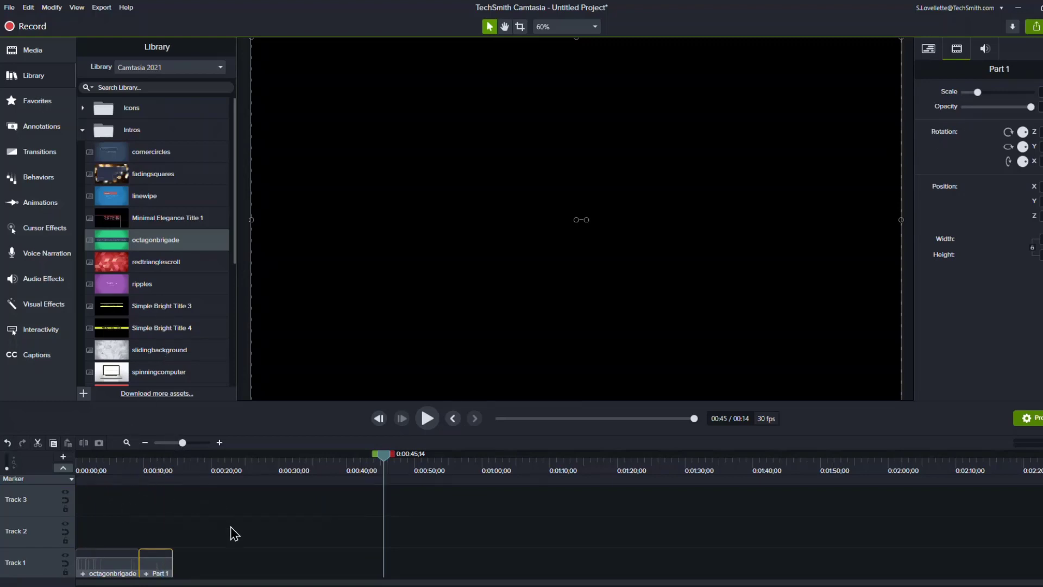
drag(388, 455, 78, 454)
click(428, 418)
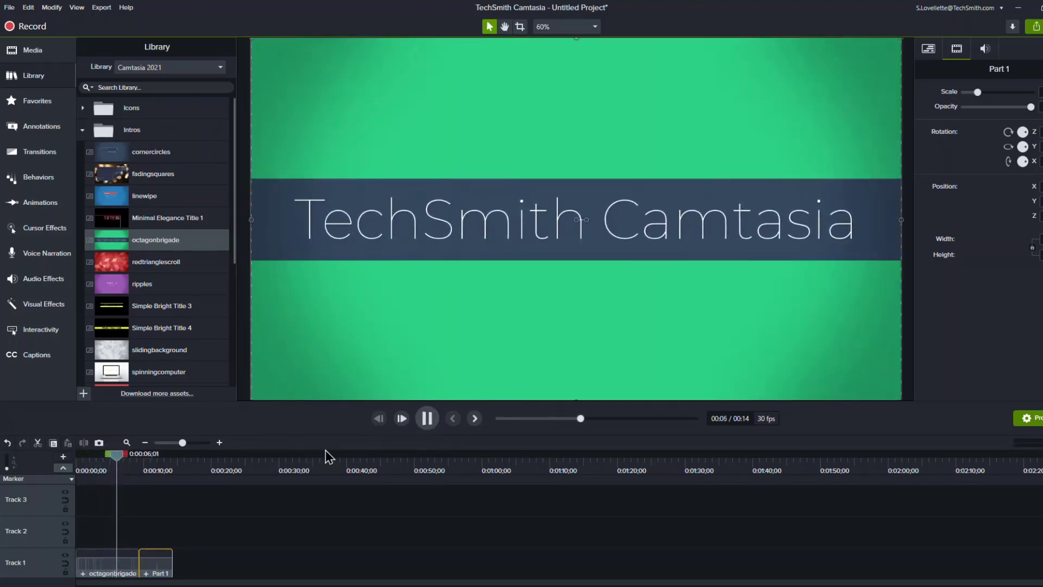
key(space)
drag(115, 459, 151, 461)
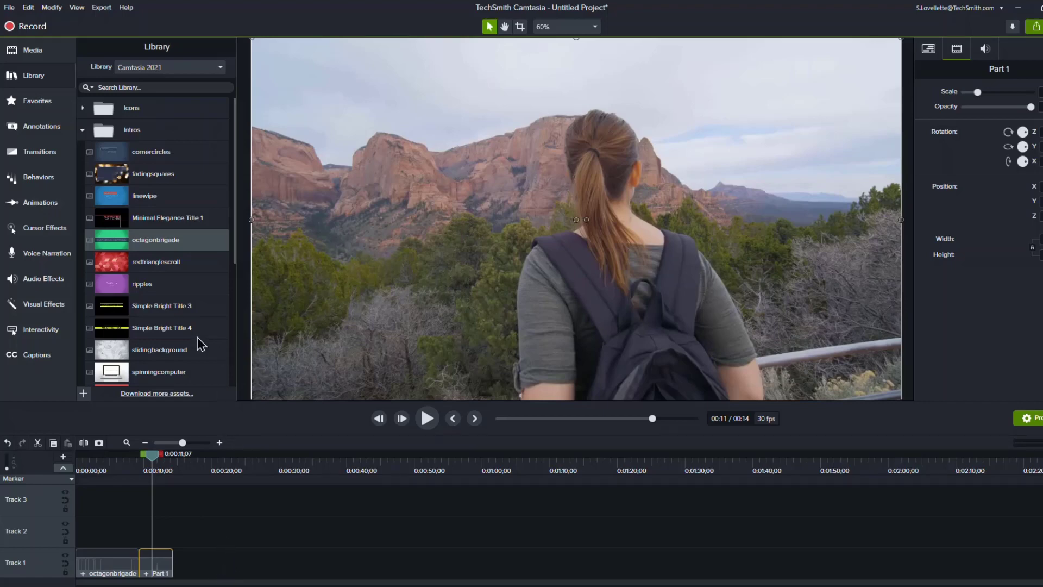
- Save the project with File > Save As as 'Chunk Video 1'
click(10, 8)
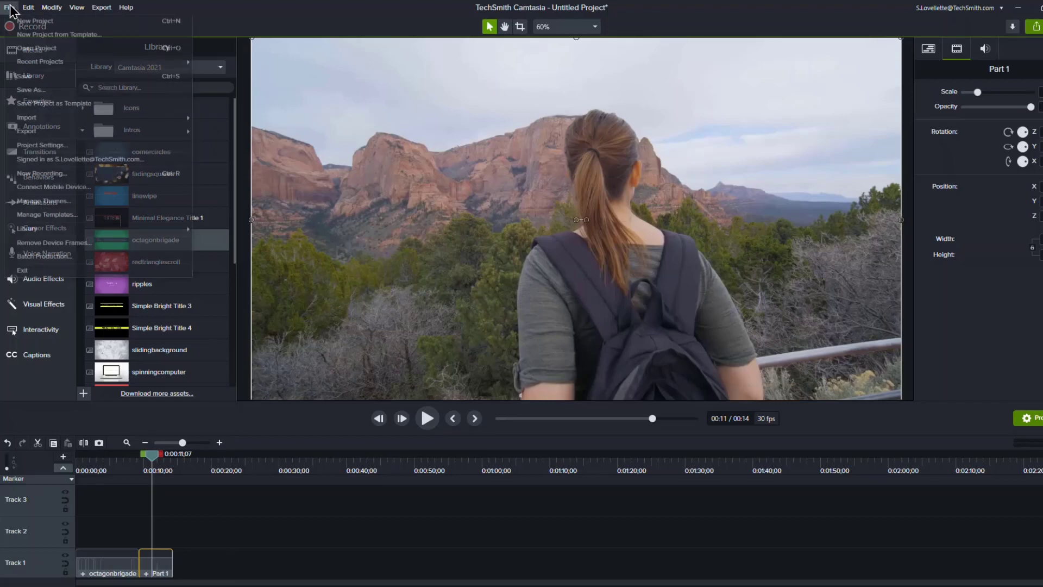
click(32, 90)
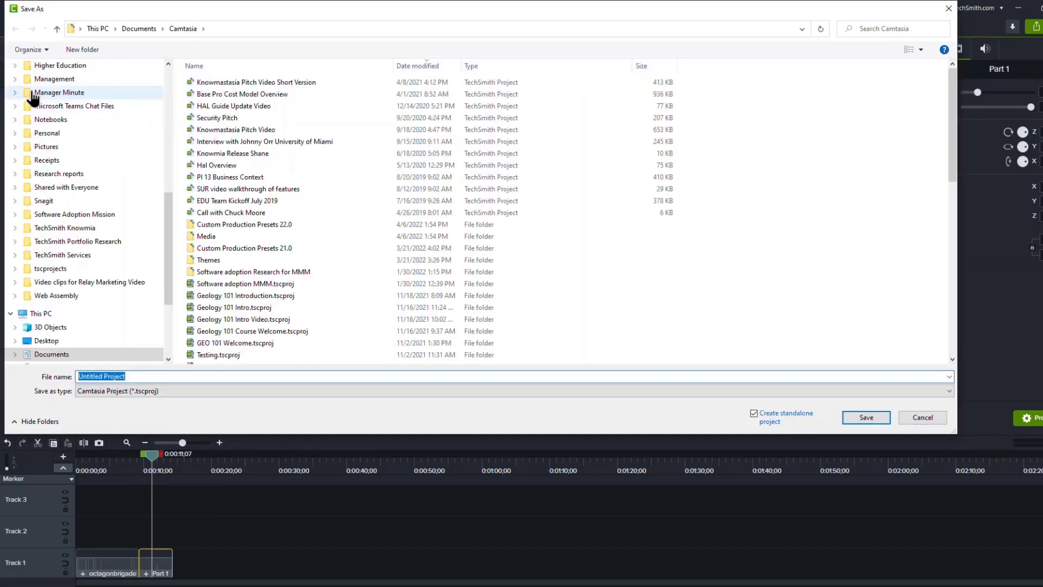
text(Ch)
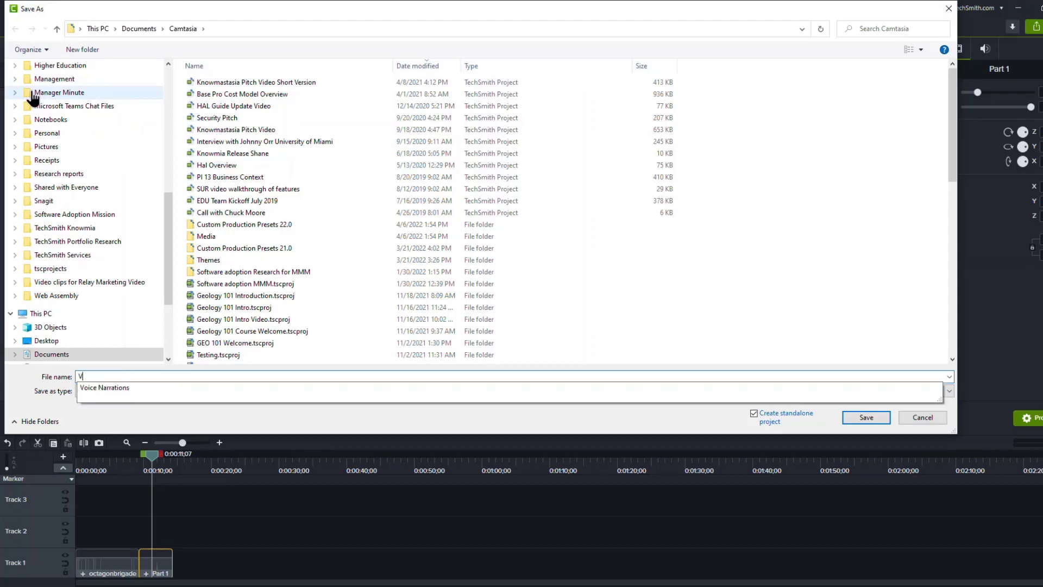
text(unk )
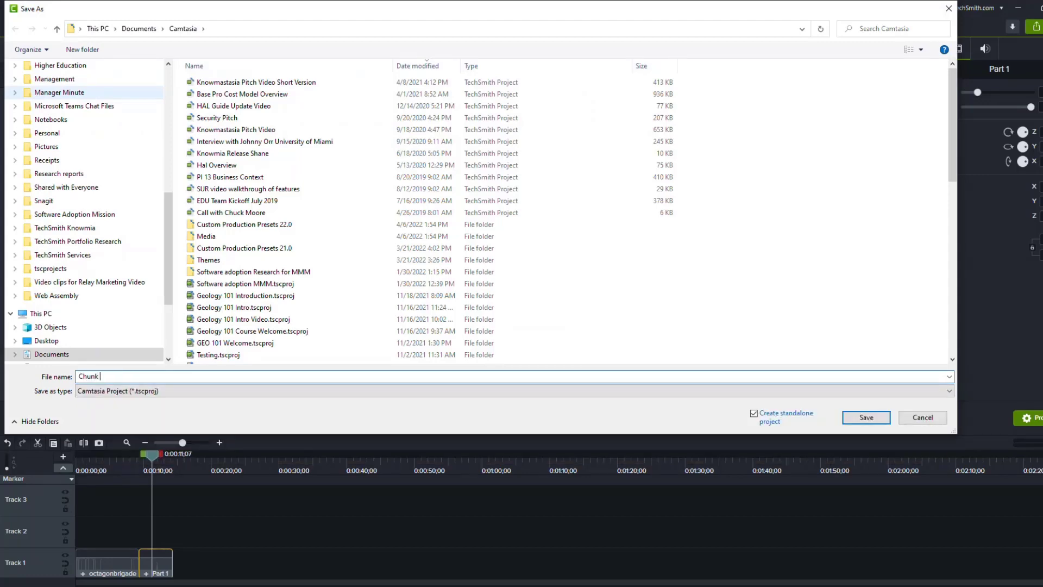
text(Video 1)
click(851, 416)
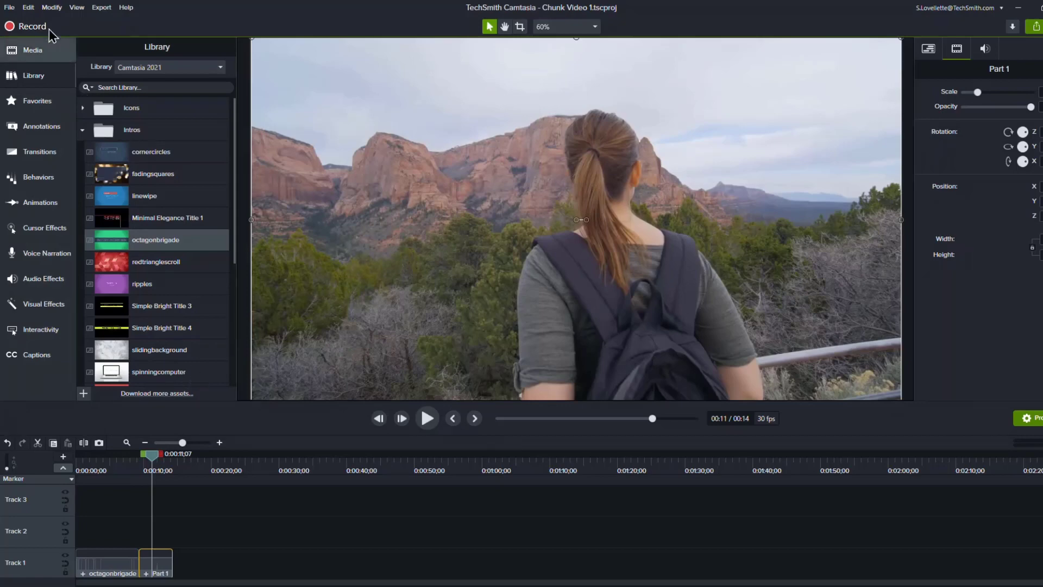
- In a new project, put octagonbrigade on Track 1 followed by Part 2 from the Chunks library
click(8, 9)
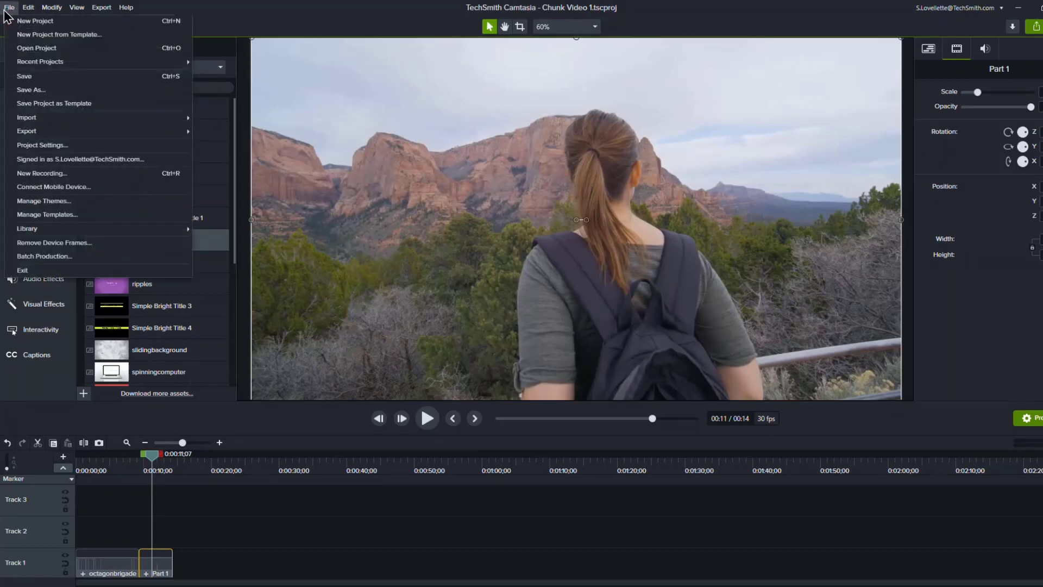
key(Escape)
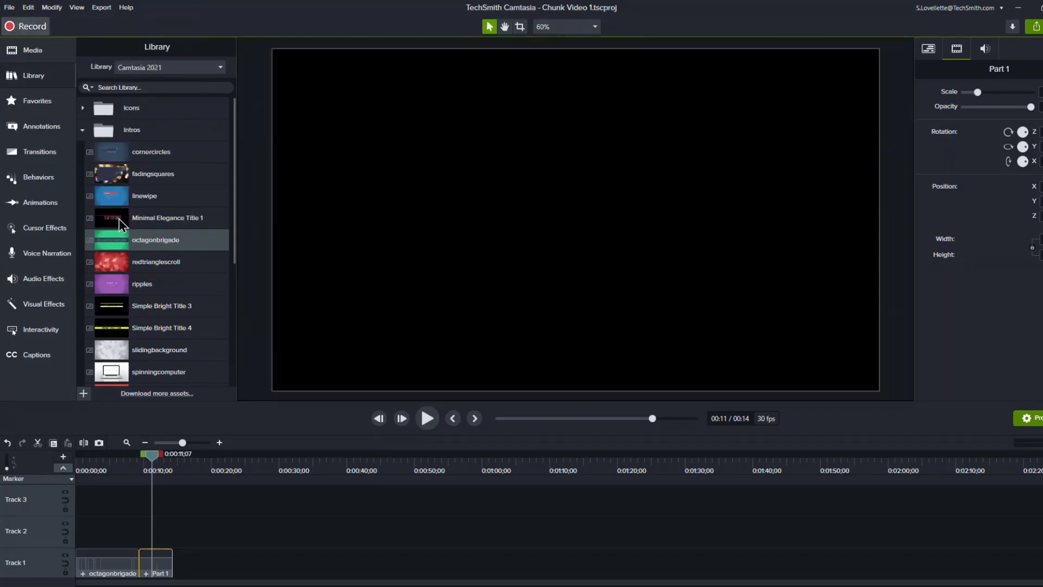
click(41, 73)
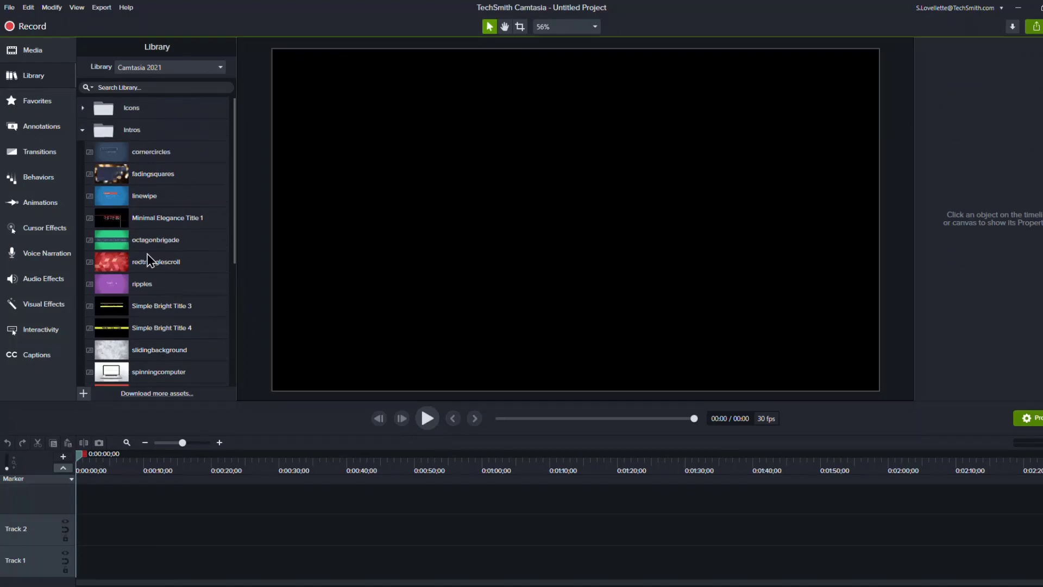
drag(157, 240, 75, 568)
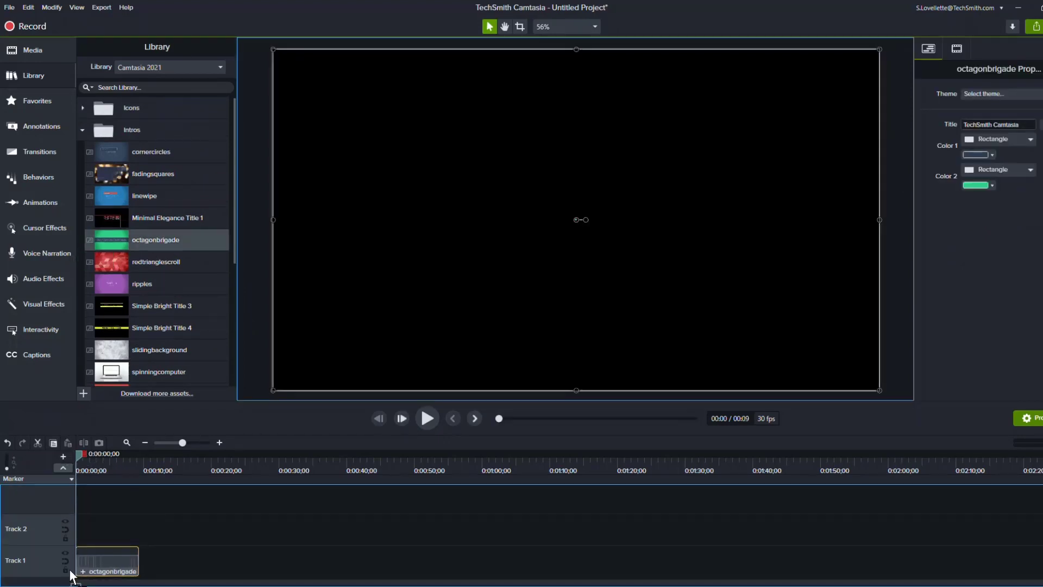
click(175, 71)
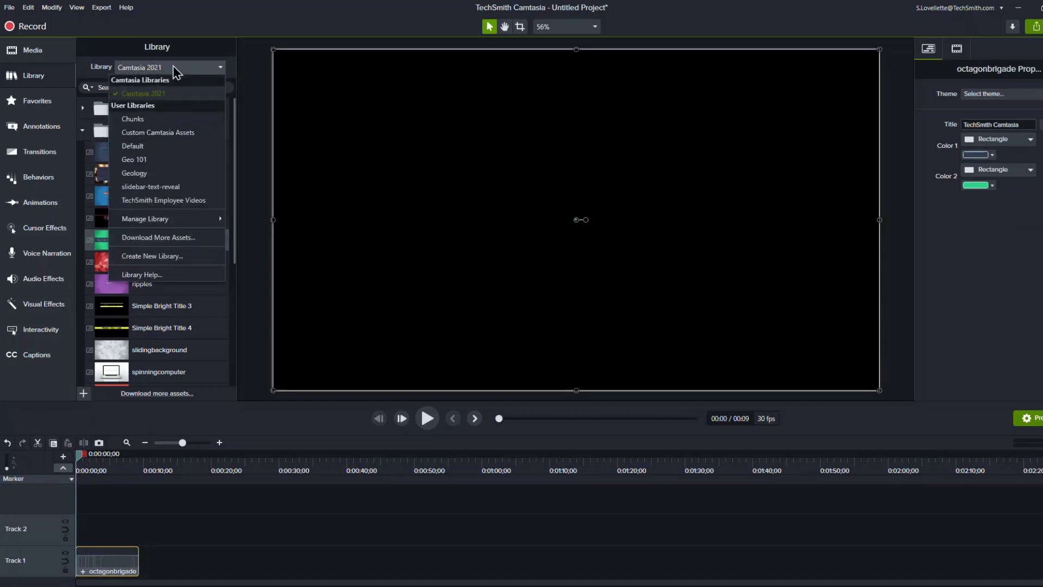
click(134, 119)
drag(138, 126, 138, 579)
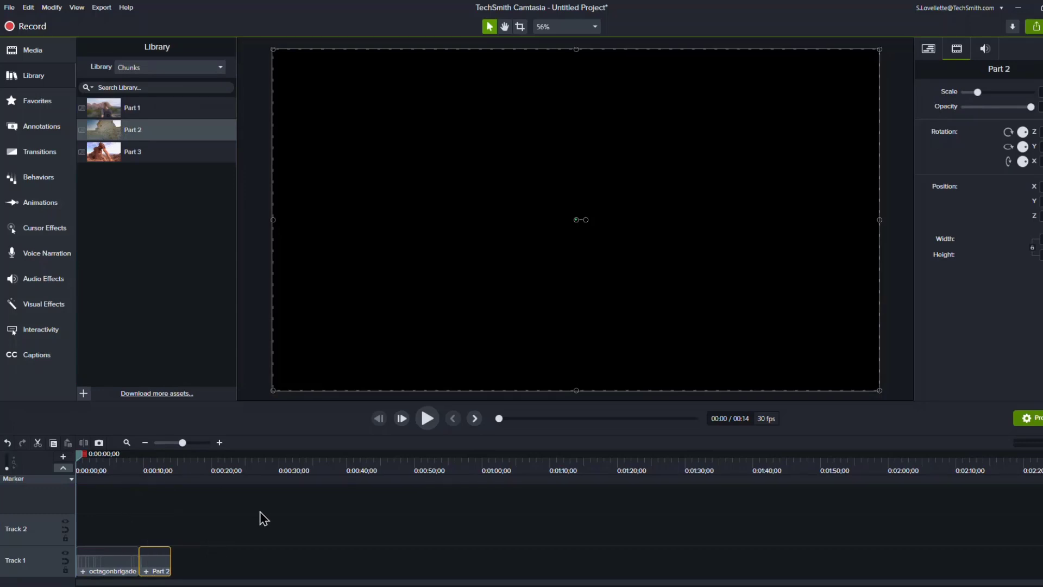
- Open File > Save As and enter 'Chunk Video 2' as the file name, correcting a typo
click(11, 8)
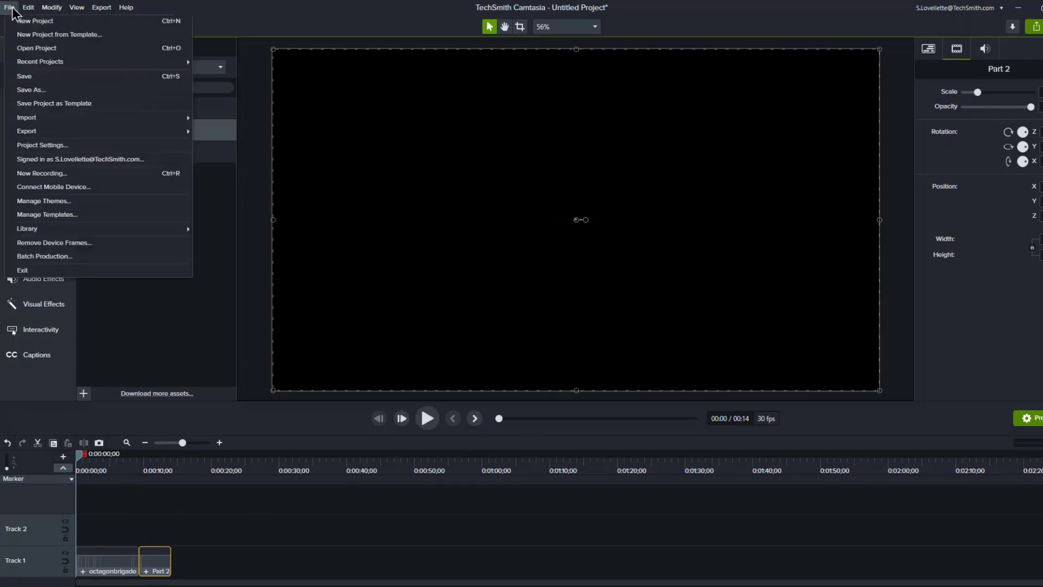
click(27, 88)
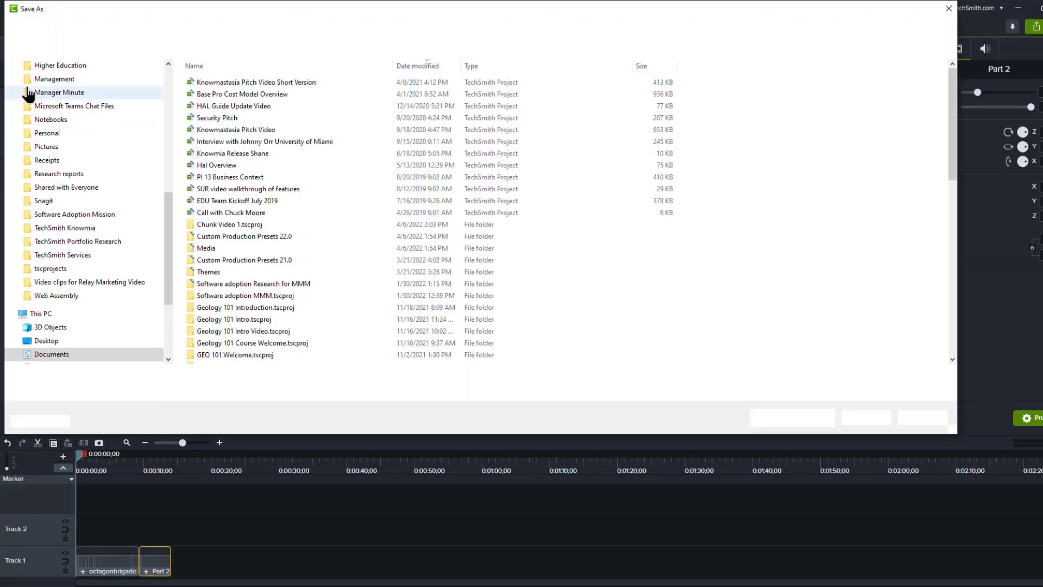
text(Chunk Vidde)
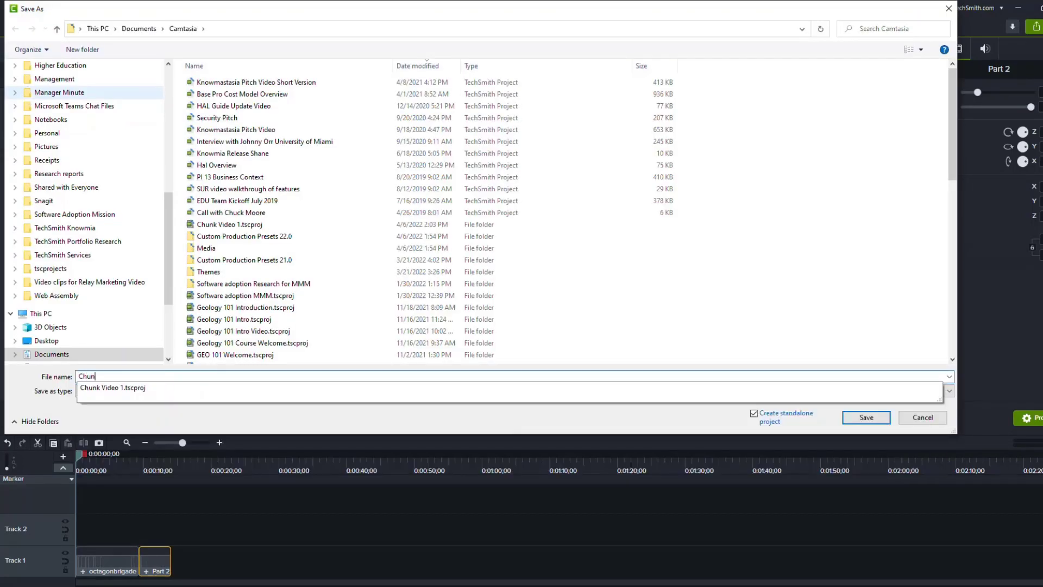
key(BackSpace)
key(BackSpace)
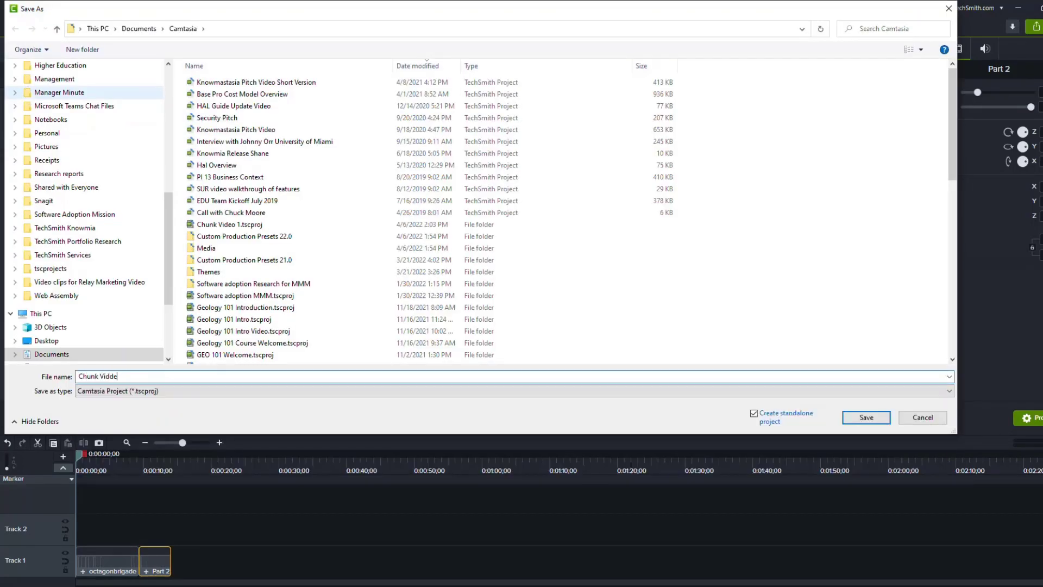
text(eo 2)
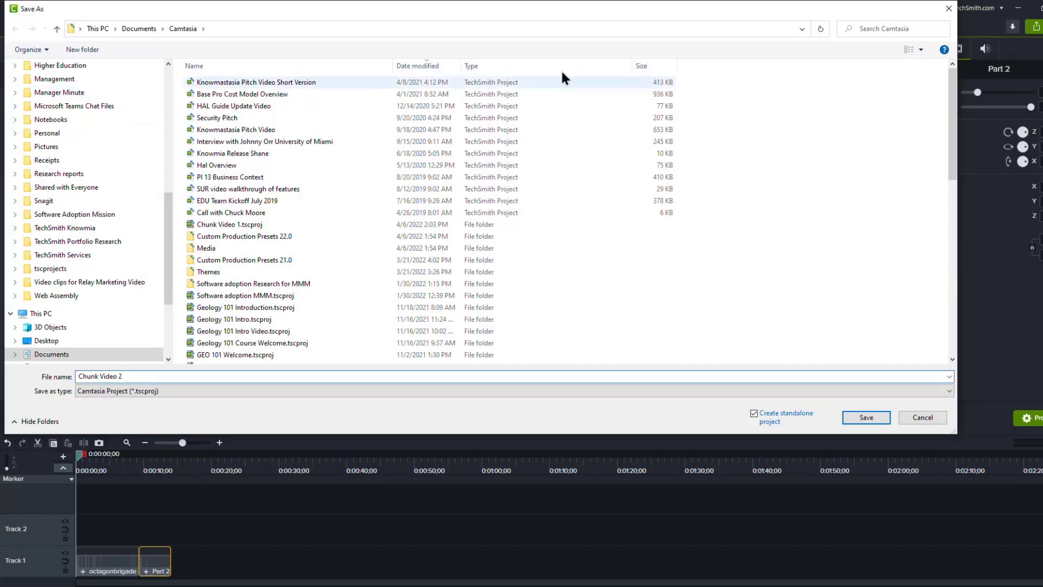
- Confirm the save as Chunk Video 2.tscproj in the Save As dialog
click(867, 417)
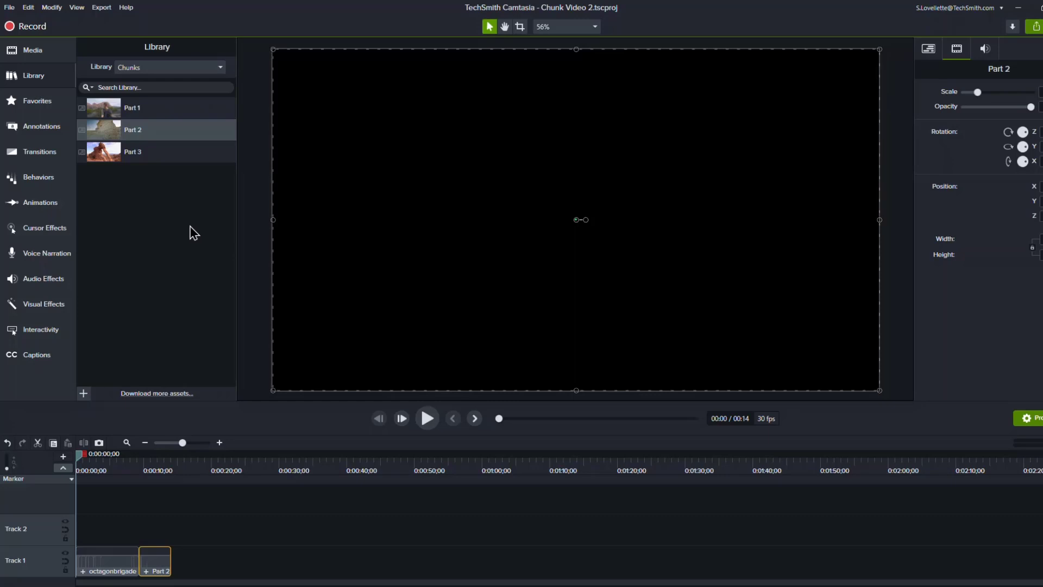
- Start a batch production and add Chunk Video 1.tscproj to its file list
click(9, 8)
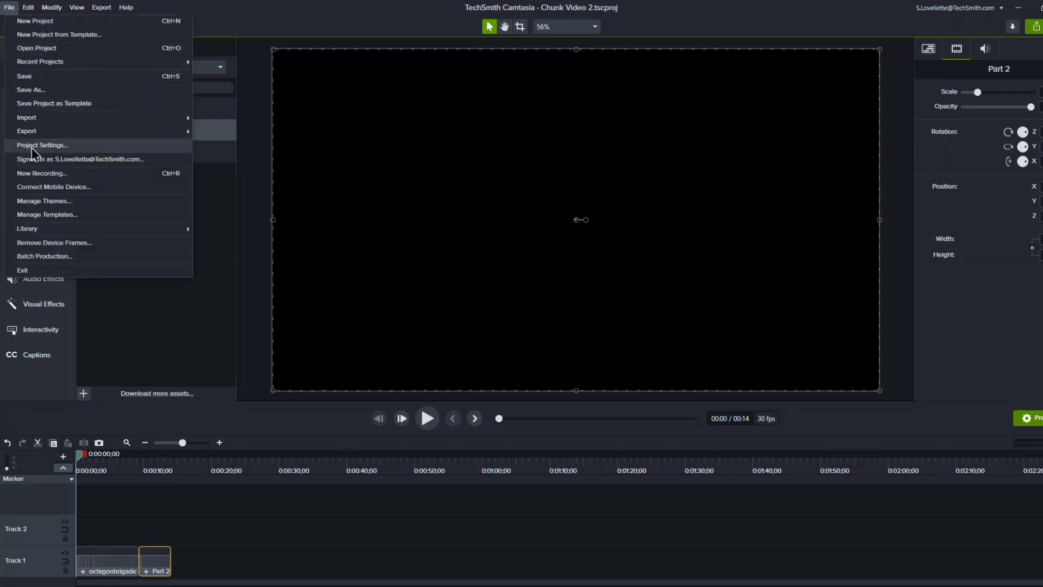
click(70, 256)
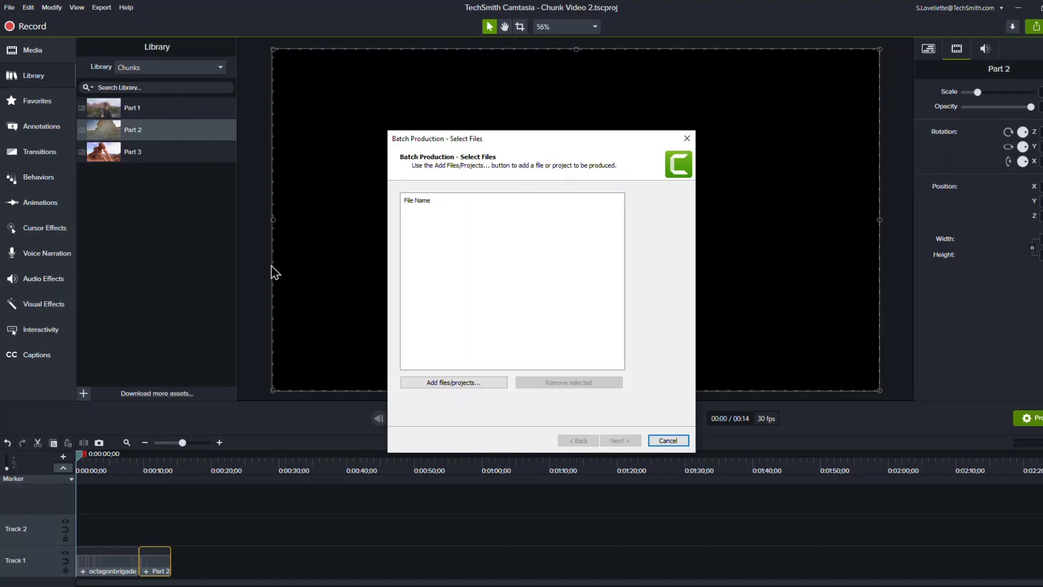
click(472, 383)
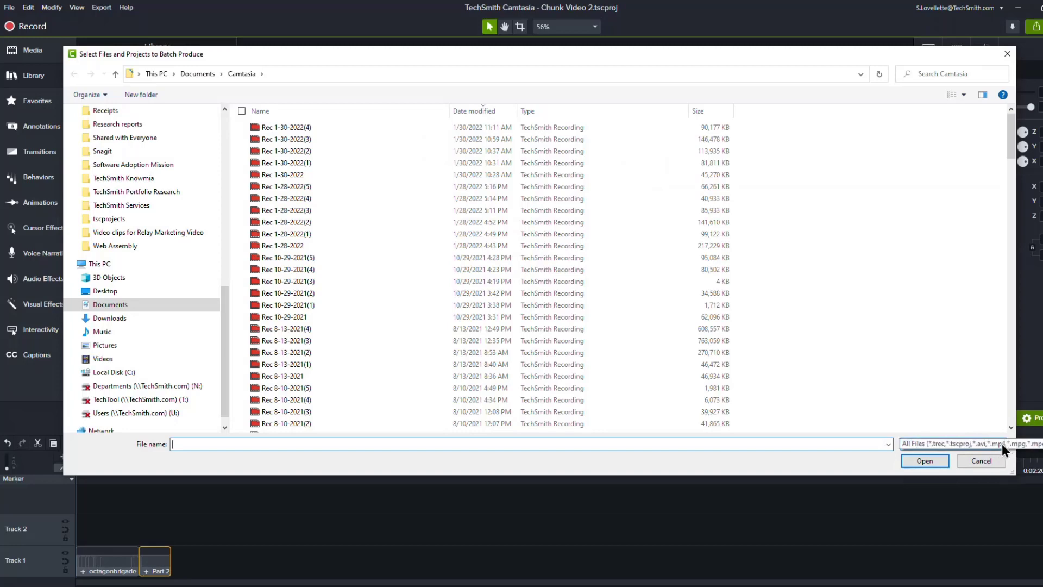
click(999, 443)
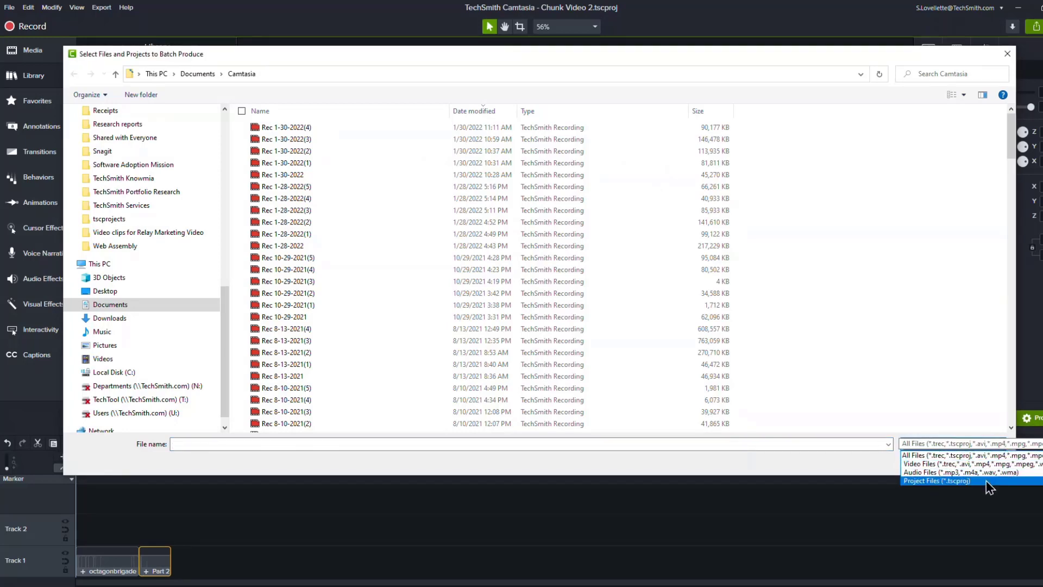
click(945, 480)
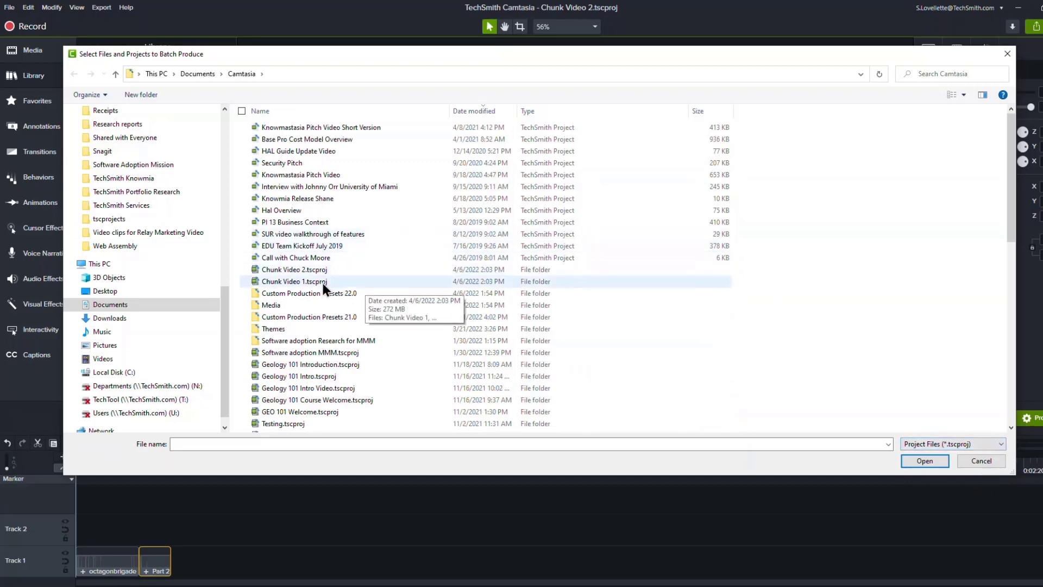
click(295, 284)
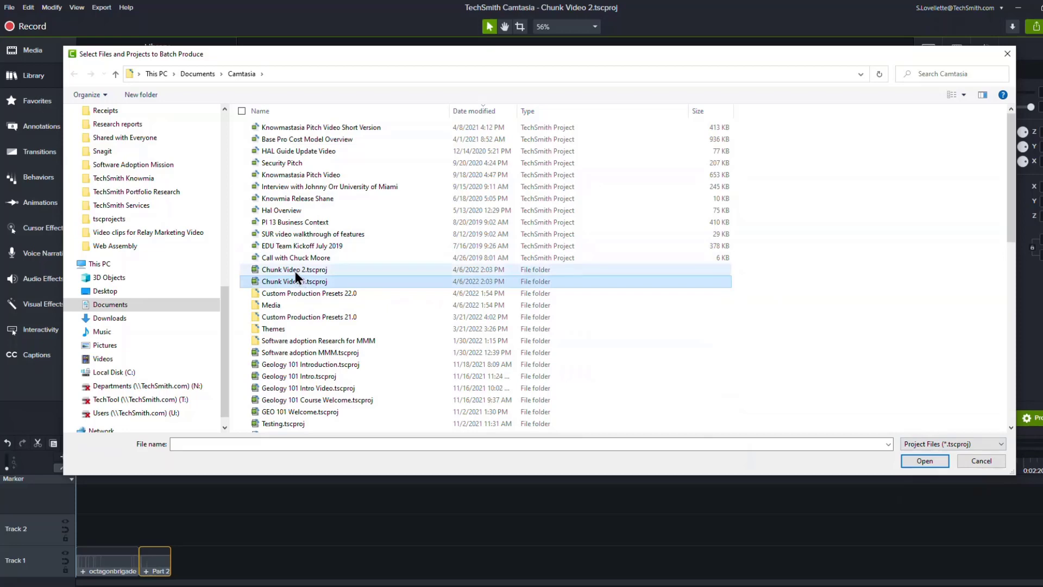
ctrl+click(295, 270)
click(926, 460)
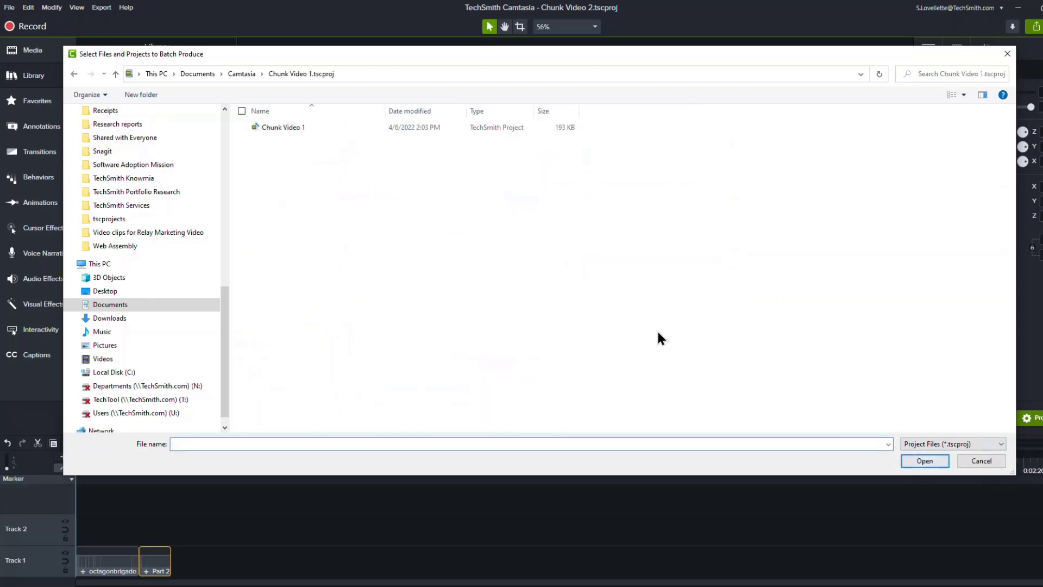
click(279, 125)
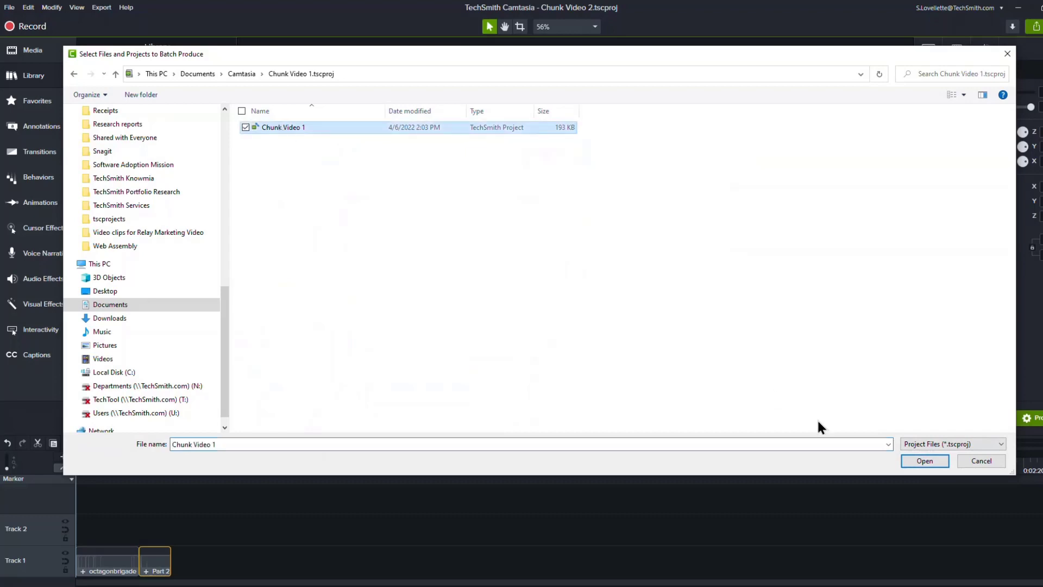
click(926, 459)
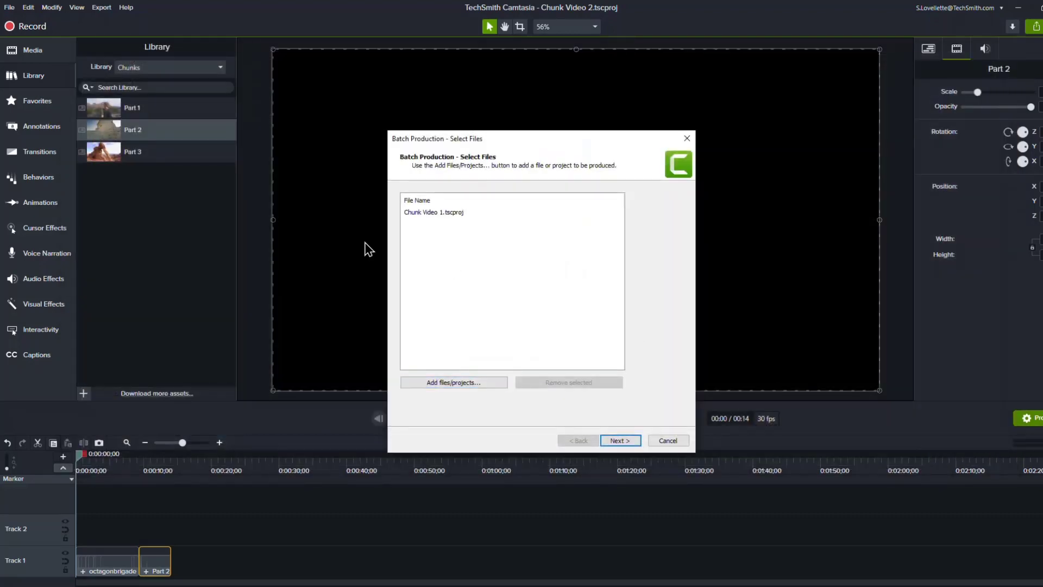
- Add Chunk Video 2.tscproj to the batch as well
click(449, 382)
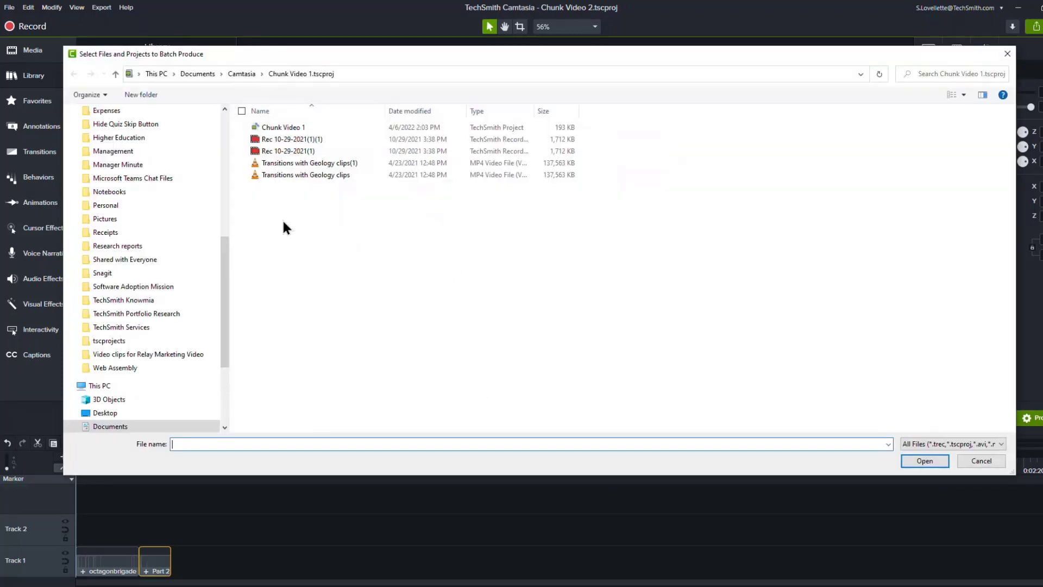
click(234, 70)
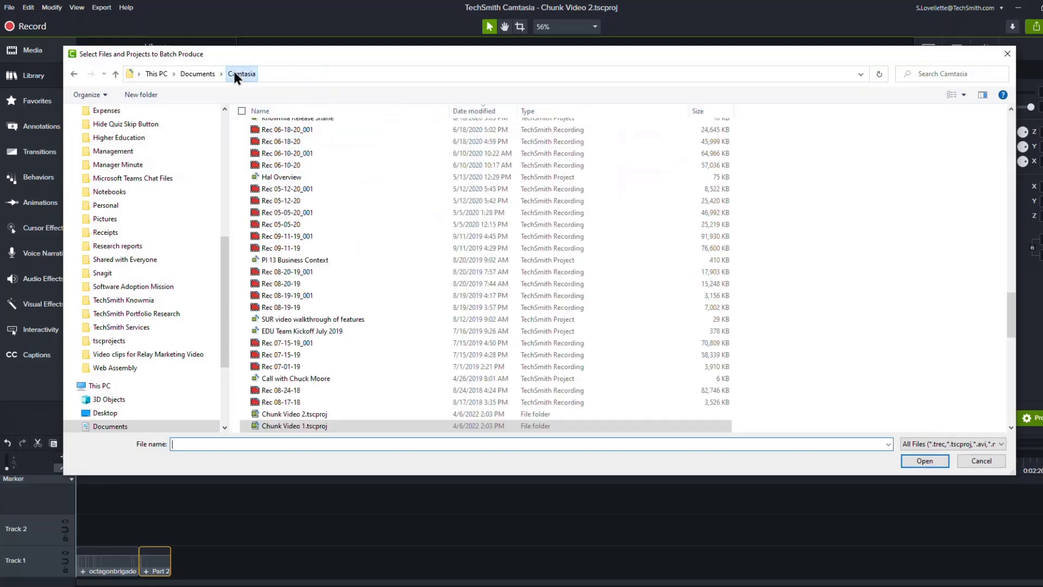
click(945, 442)
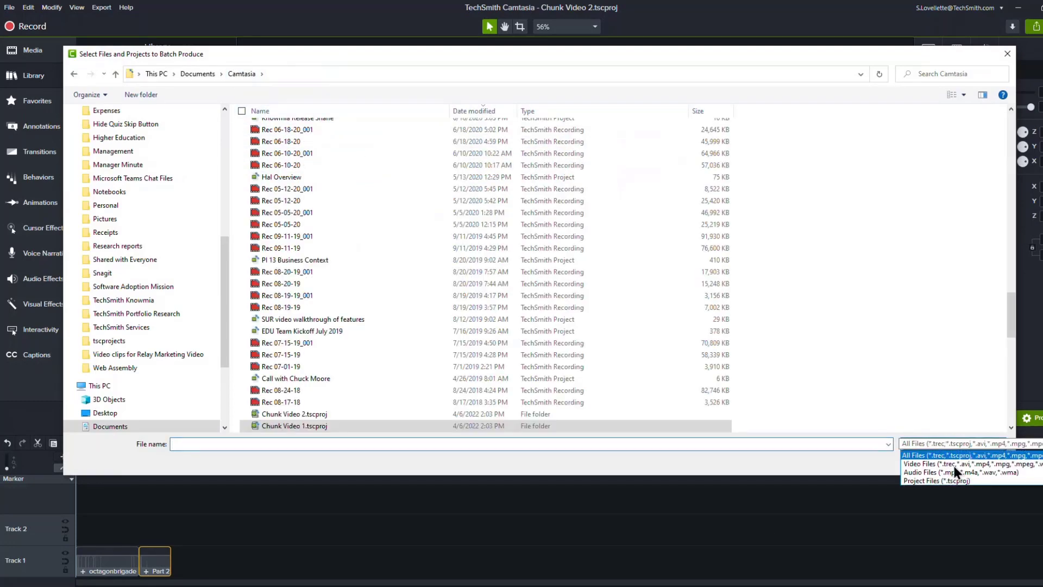
click(956, 468)
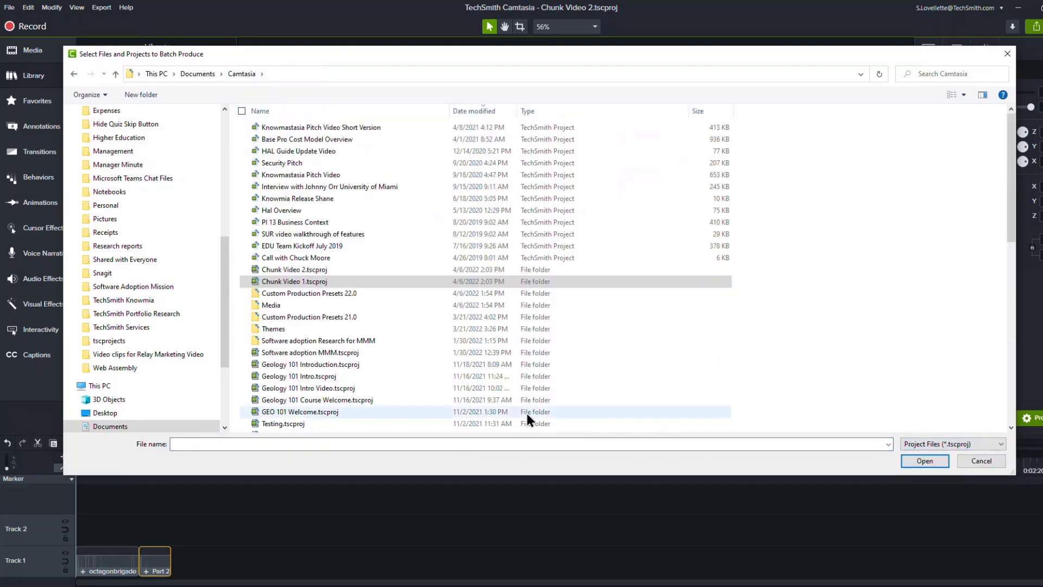
double_click(293, 269)
click(286, 128)
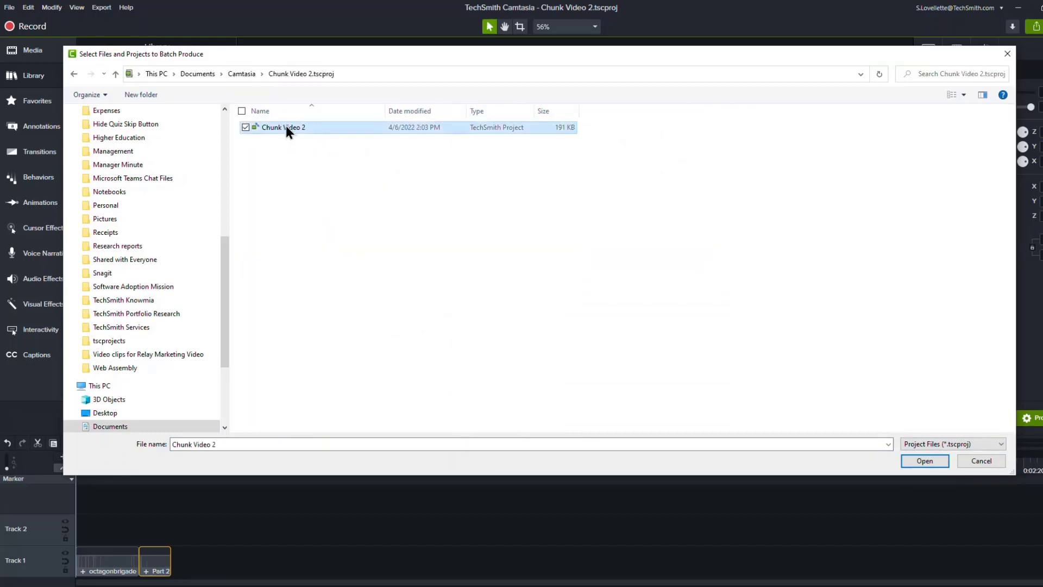
click(926, 460)
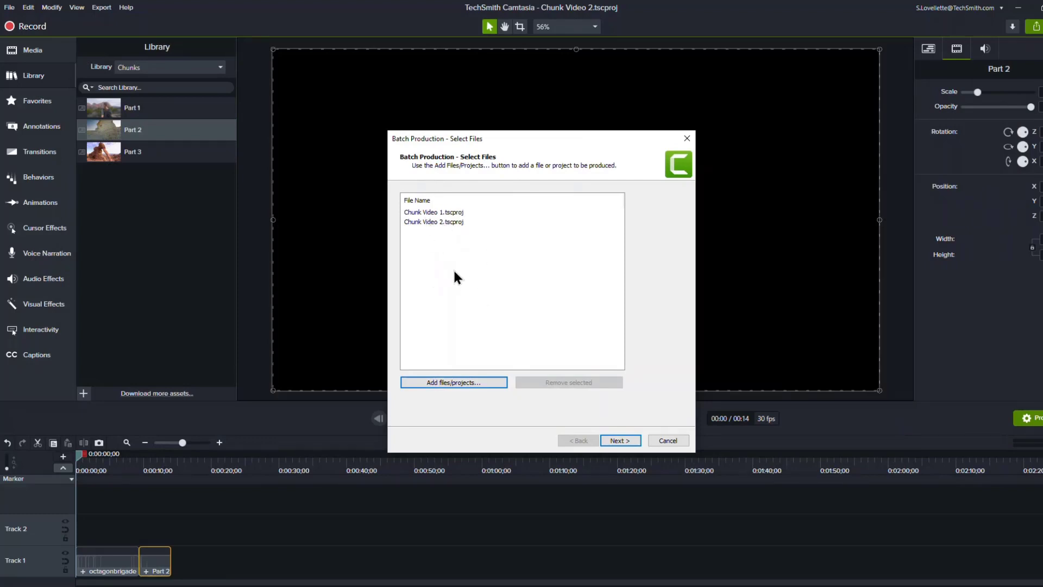
- Render both projects with the 'MP4 with Smart Player (up to 1080p)' preset to the Documents\Camtasia folder
click(624, 438)
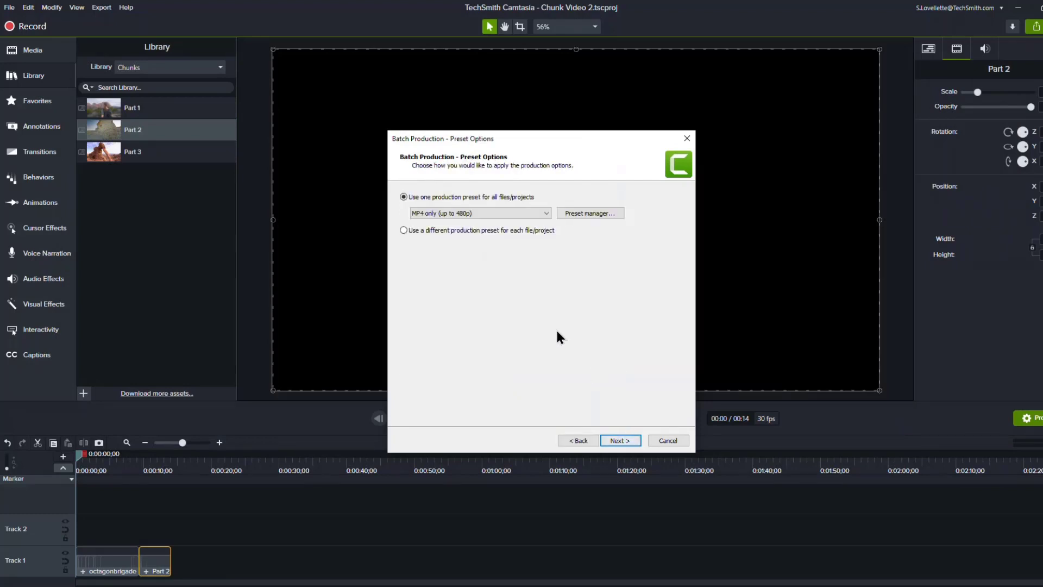
click(539, 212)
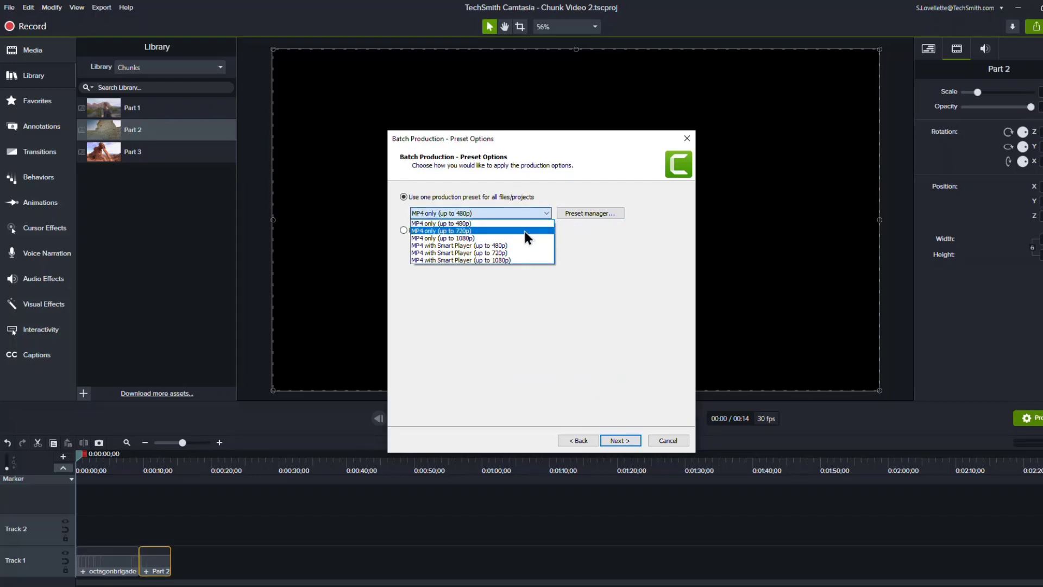
click(506, 260)
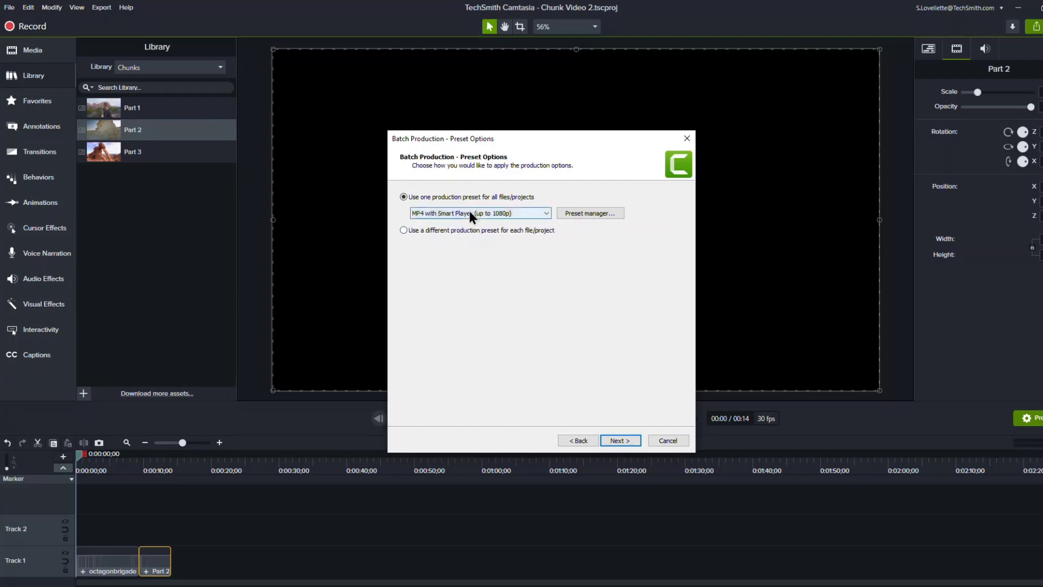
click(615, 441)
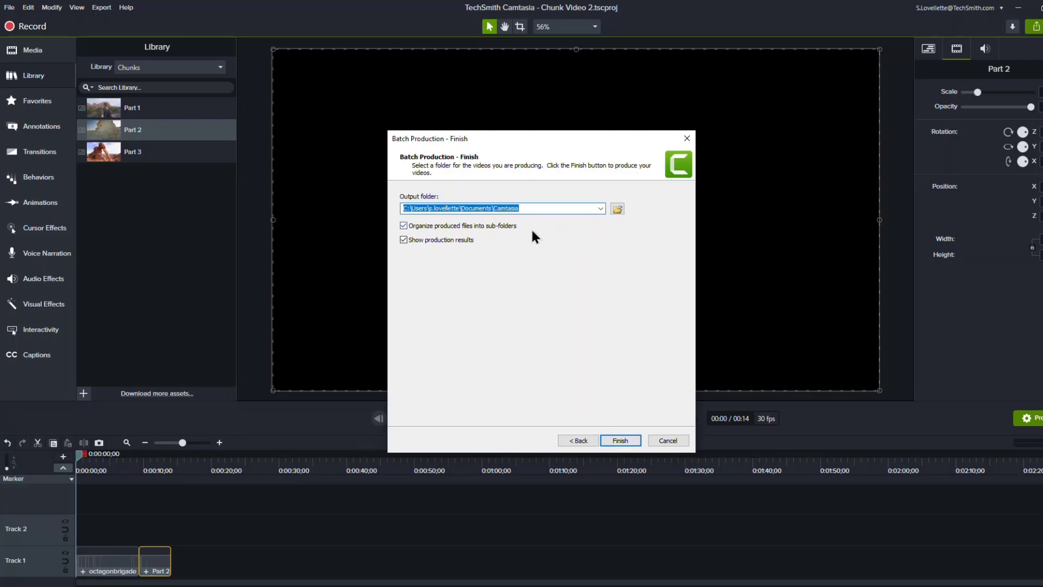
click(621, 440)
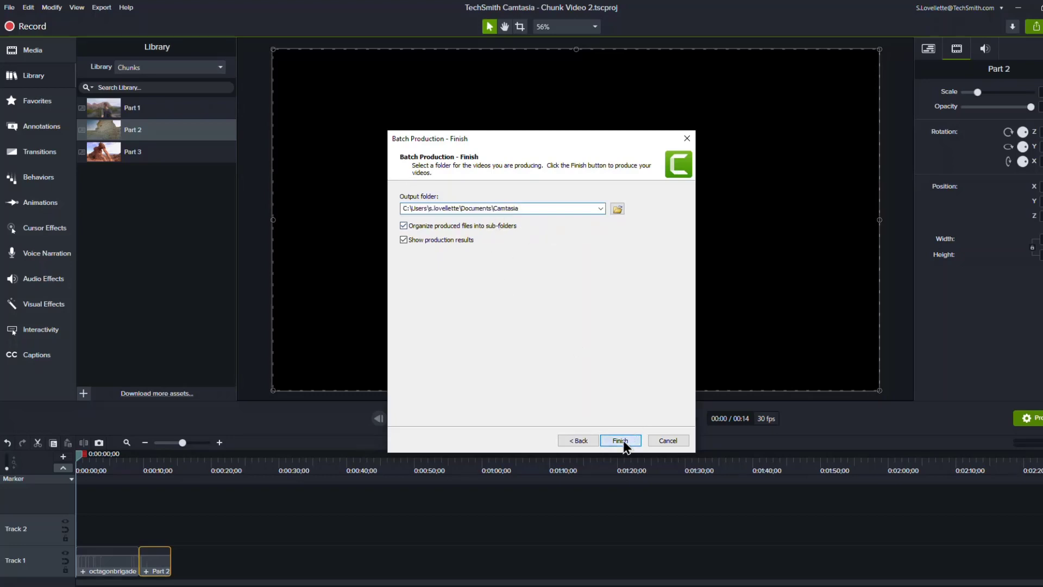